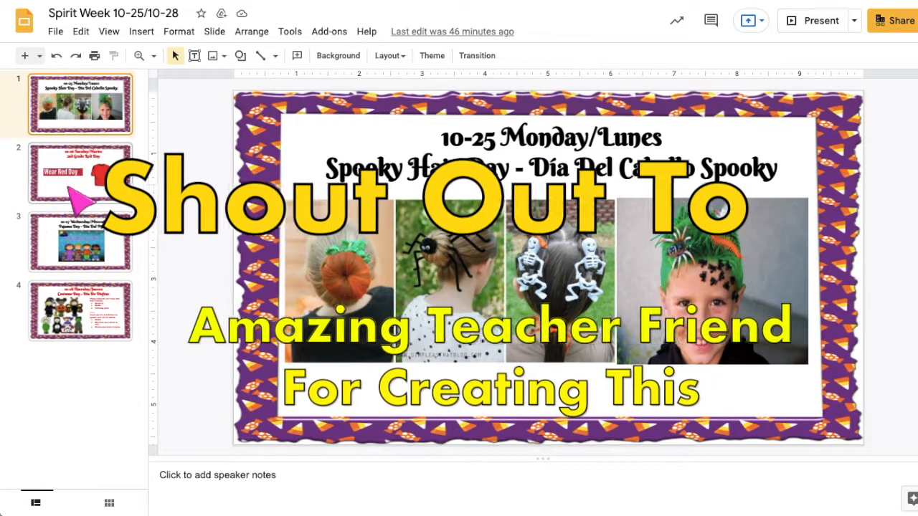
- Look through the Spirit Week slides for each day and return to the Spooky Hair Day slide
left_click(79, 183)
left_click(86, 240)
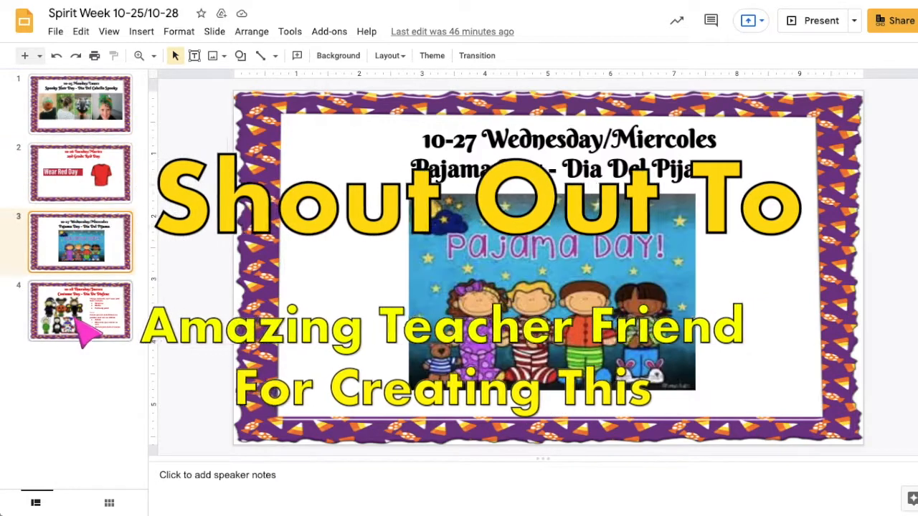
left_click(82, 322)
left_click(82, 104)
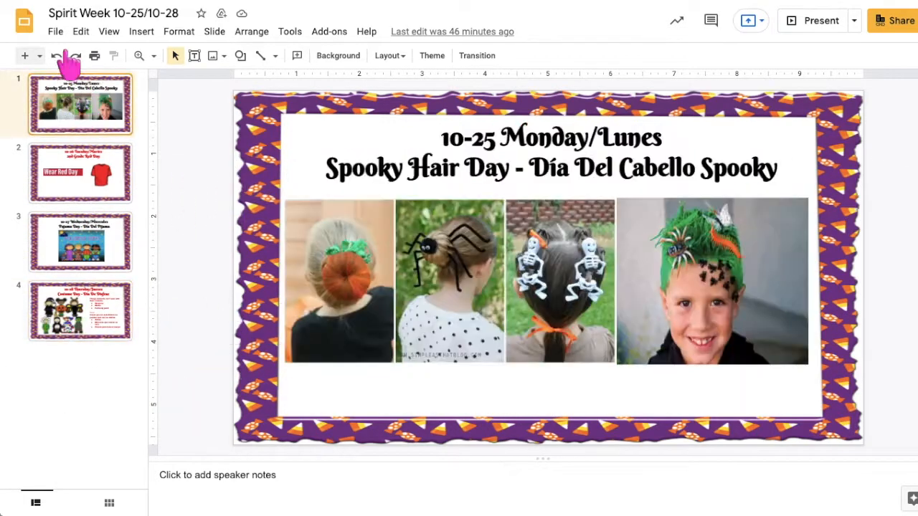
left_click(55, 32)
mouse_move(113, 213)
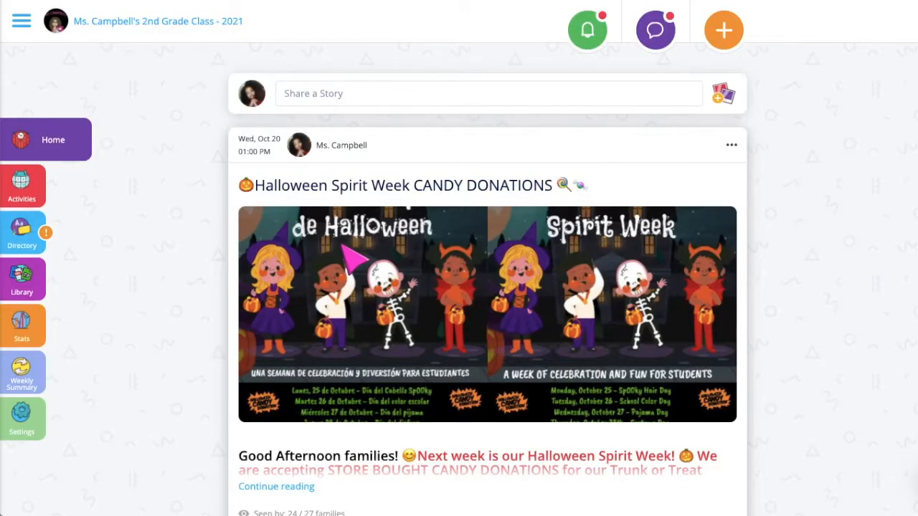
- Review the Spirit Week announcements in the ClassTag class feed, from Costume Day back to Happy Spooky Hair Day
scroll(343, 245, "up", 10)
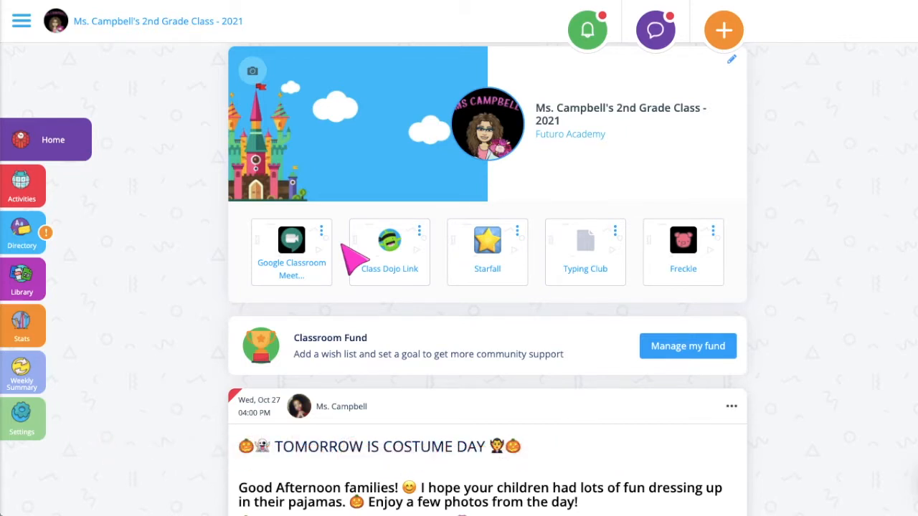
scroll(356, 259, "down", 1)
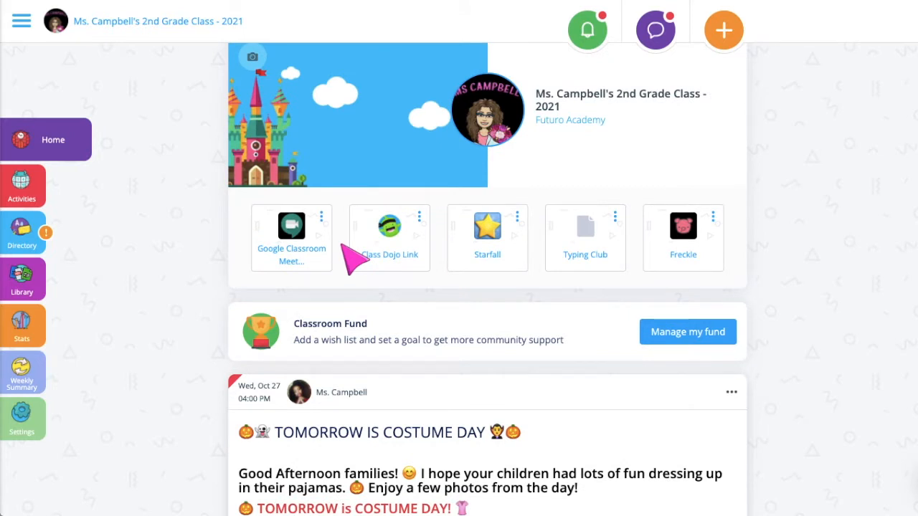
scroll(355, 258, "down", 12)
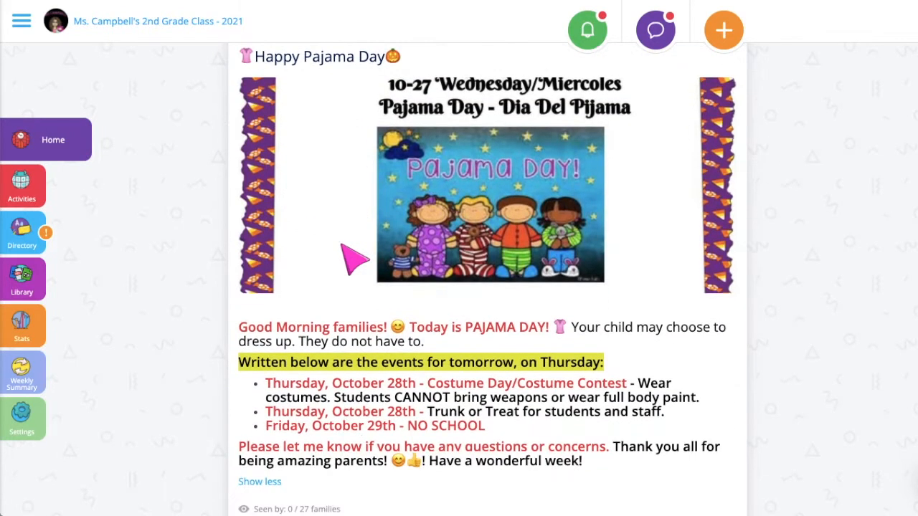
scroll(355, 259, "down", 1)
scroll(356, 259, "down", 6)
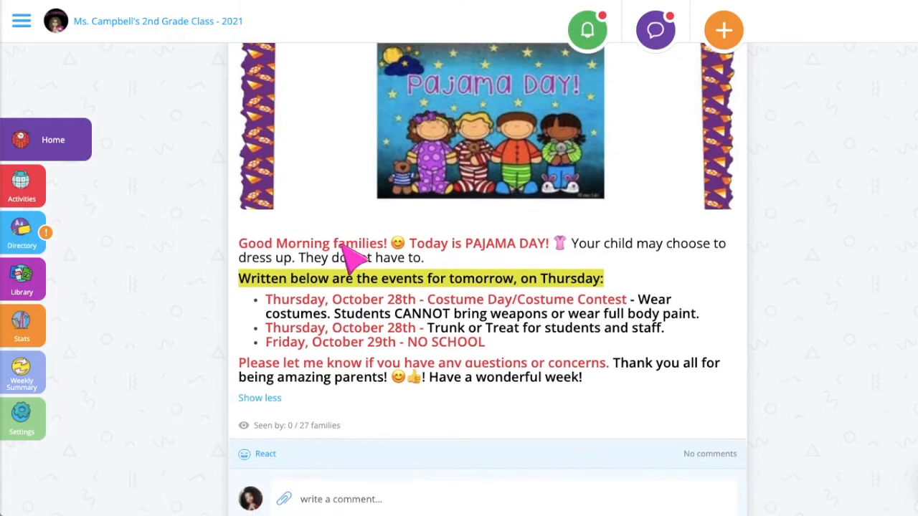
scroll(355, 258, "down", 20)
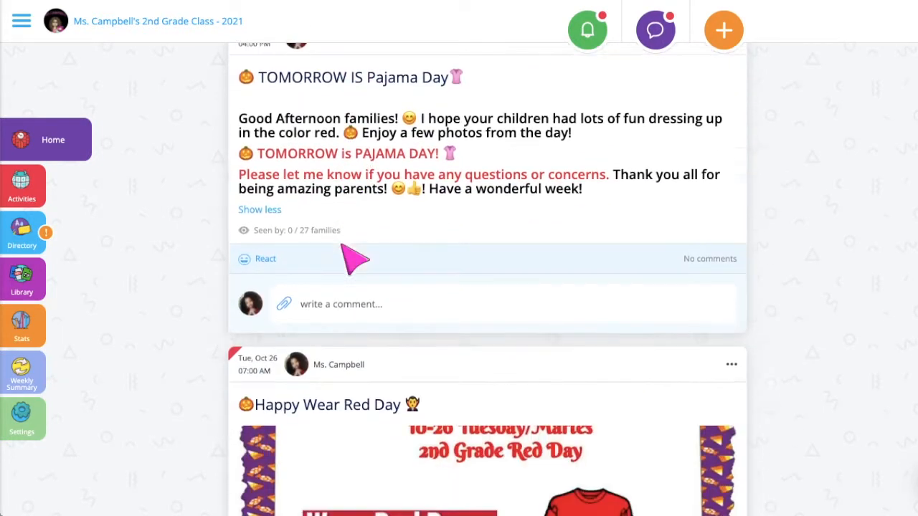
scroll(345, 248, "down", 8)
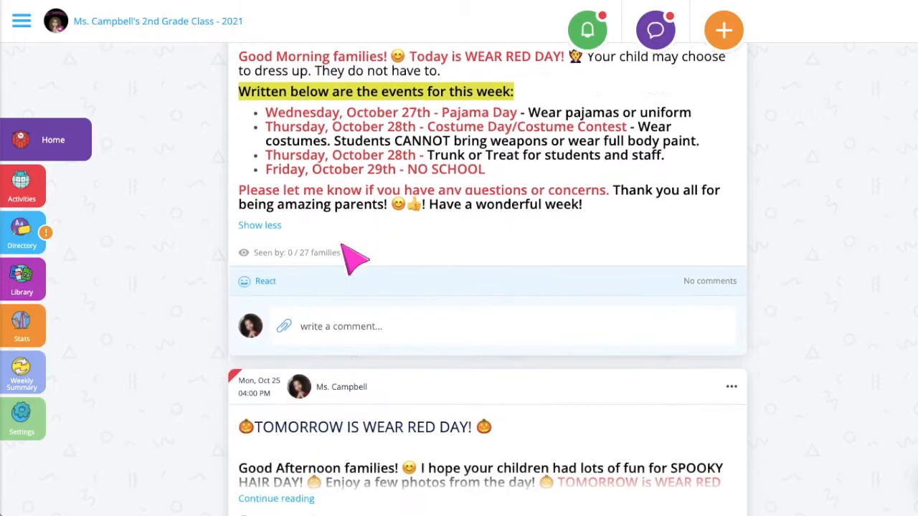
scroll(344, 246, "down", 10)
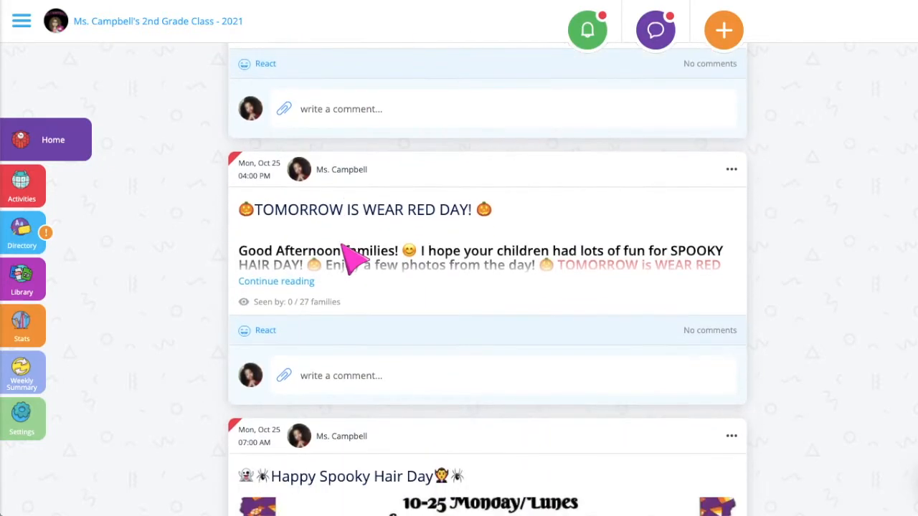
scroll(343, 249, "down", 7)
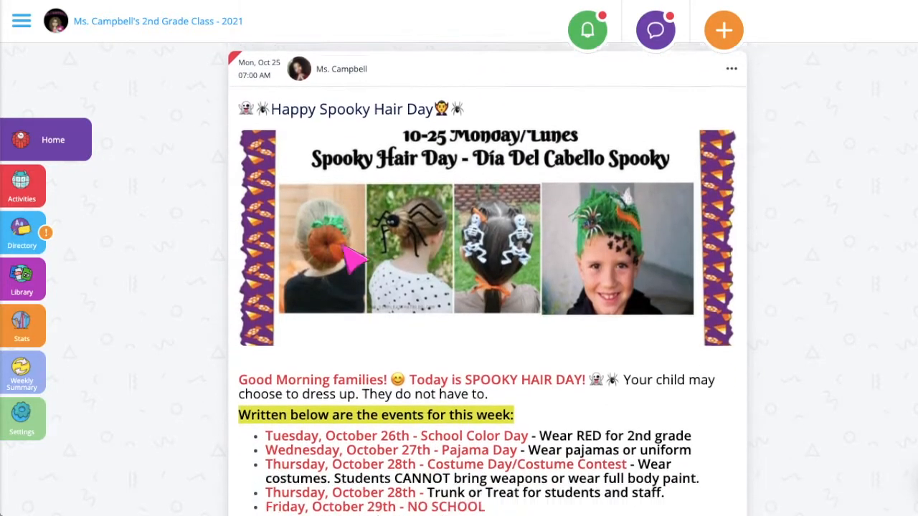
scroll(343, 246, "down", 4)
- Expand the Happy Pajama Day post in the class feed and copy its entire message text
scroll(344, 248, "up", 10)
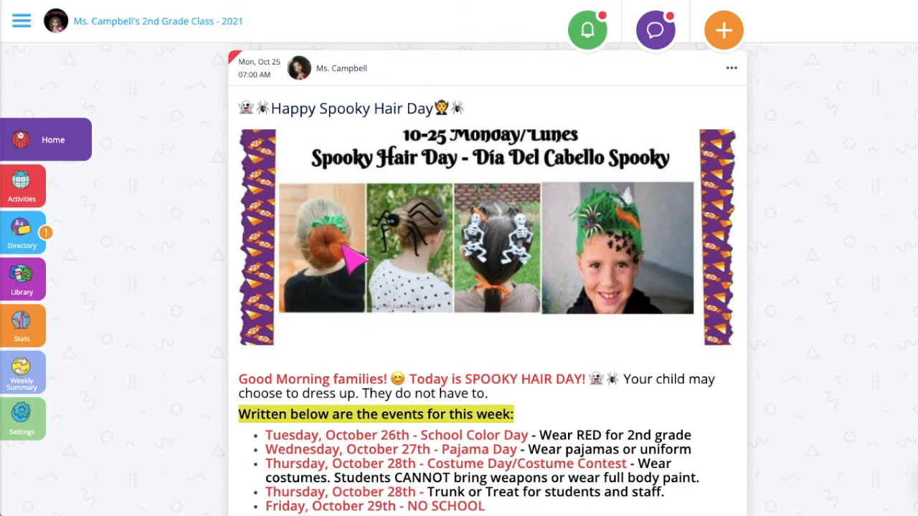
scroll(343, 246, "up", 20)
scroll(287, 246, "down", 13)
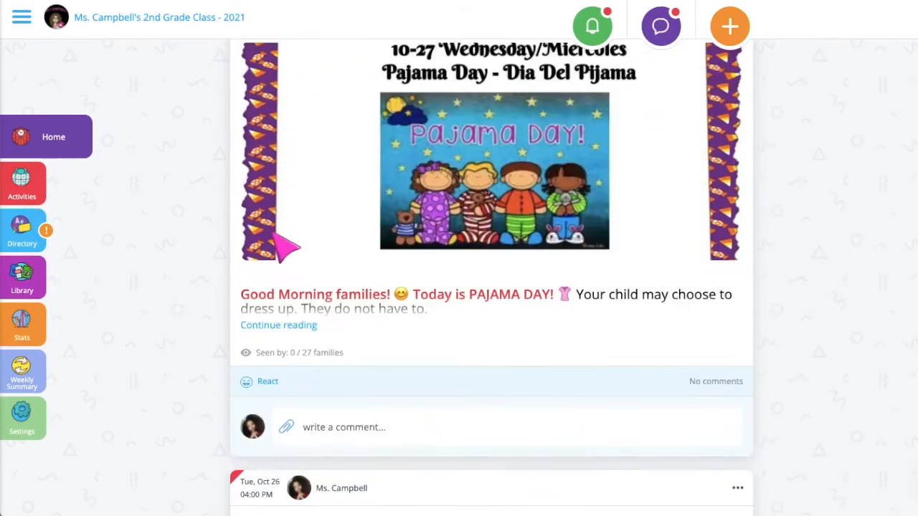
left_click(300, 327)
scroll(308, 338, "down", 1)
left_click(598, 386)
left_click_drag(598, 387, 264, 260)
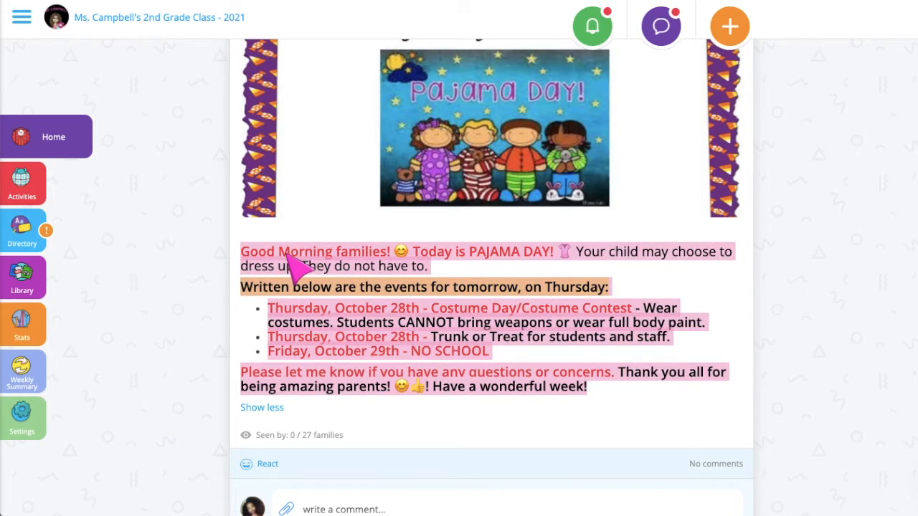
right_click(319, 256)
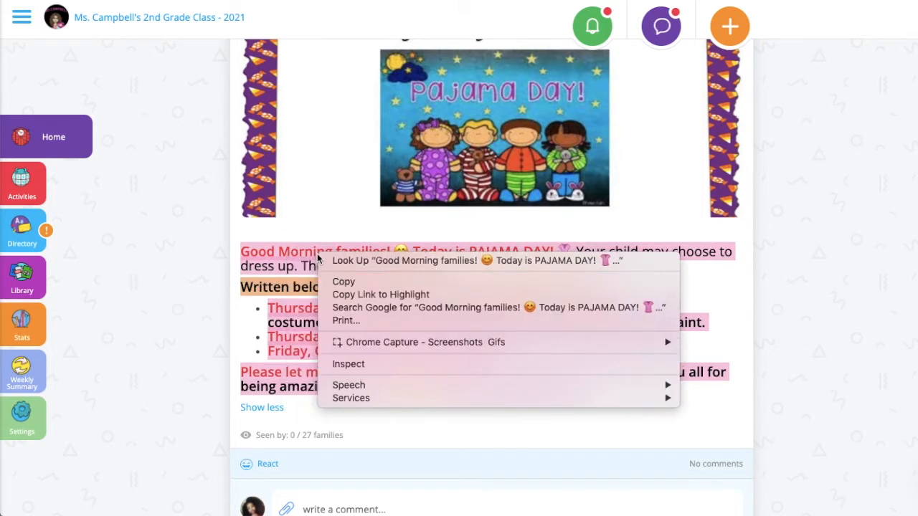
left_click(348, 282)
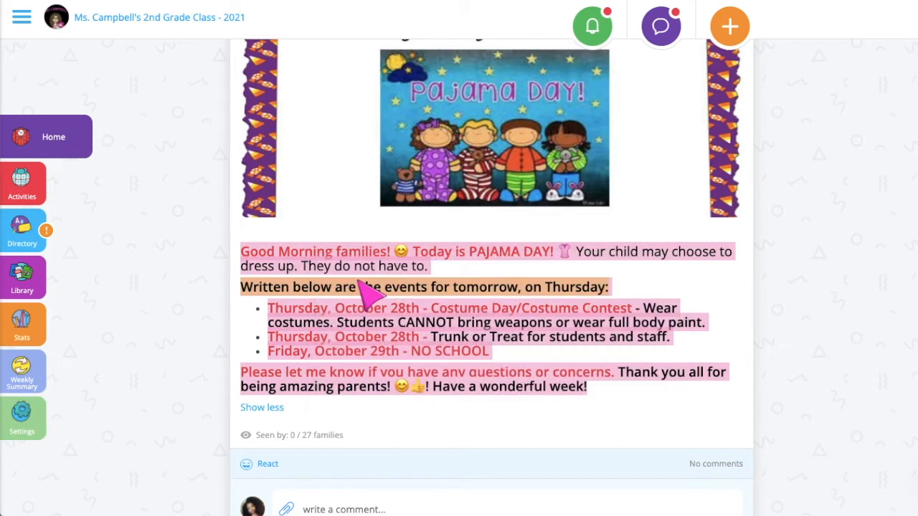
- Create a new announcement and paste the copied Pajama Day text into its message
left_click(728, 32)
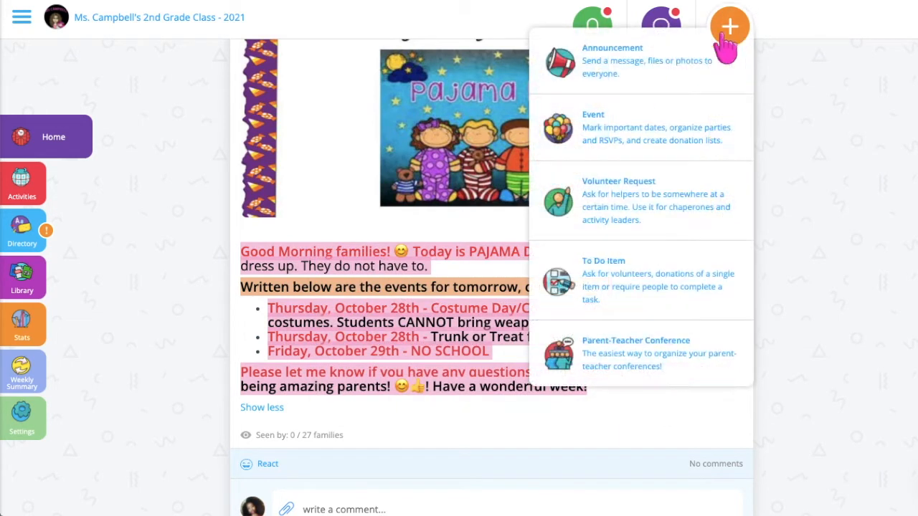
left_click(667, 68)
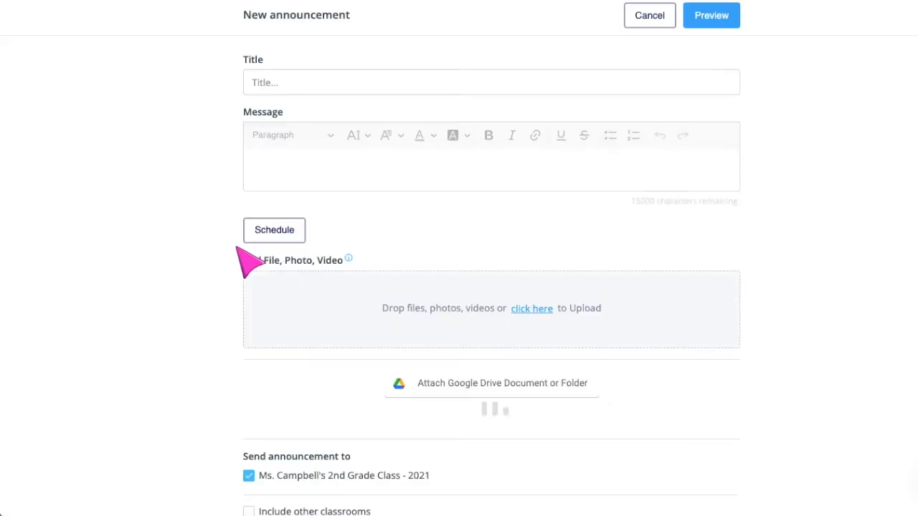
left_click_drag(241, 15, 395, 14)
left_click(265, 172)
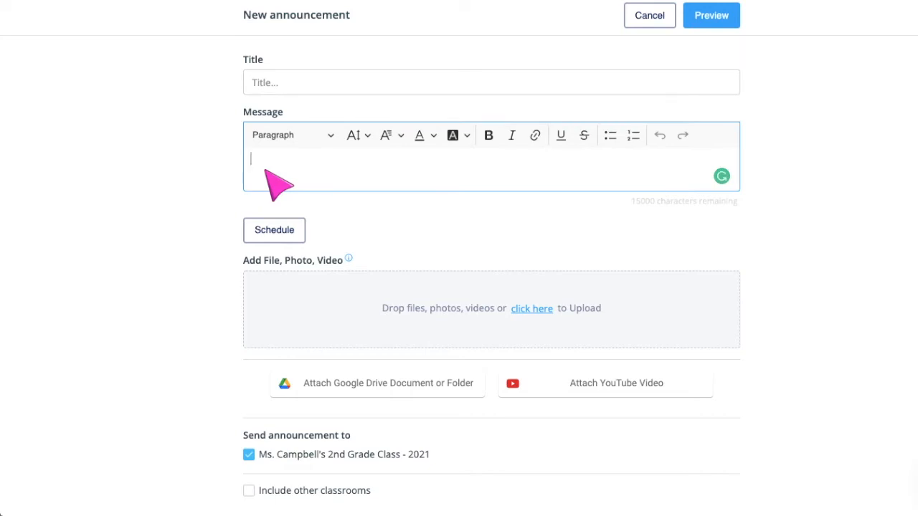
key("ctrl+v")
right_click(315, 216)
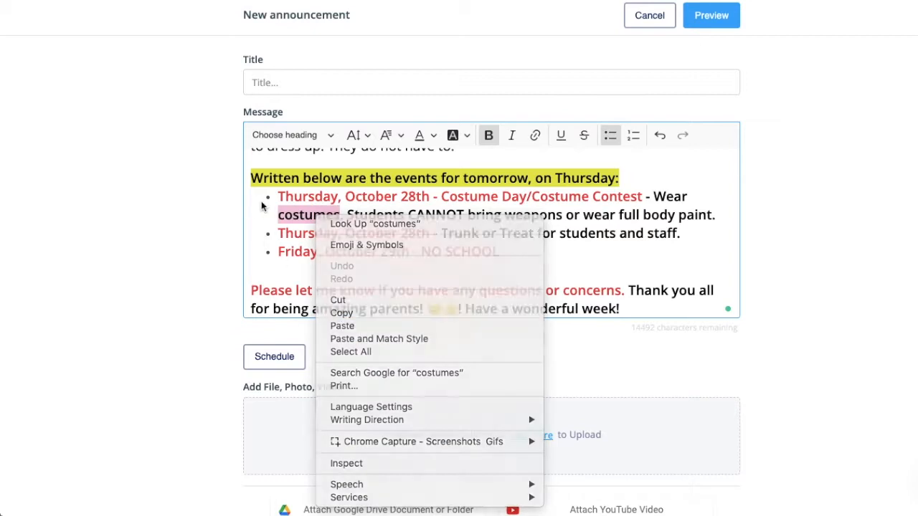
scroll(265, 215, "up", 2)
left_click(472, 185)
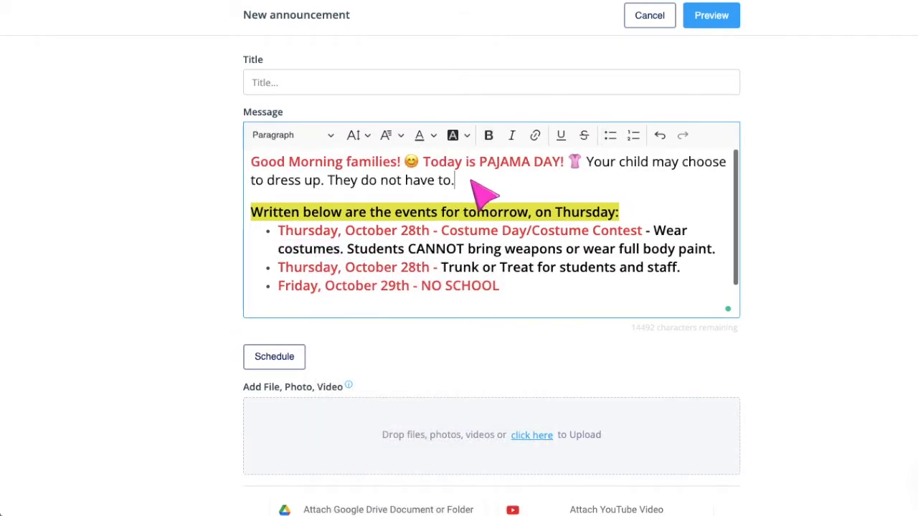
- Title the announcement "Happy Costume Day"
left_click(287, 85)
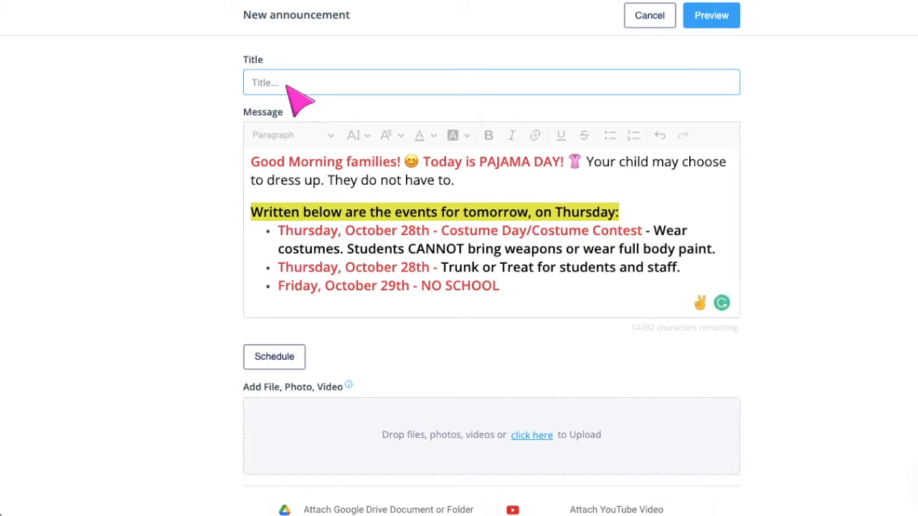
type("Happy Costume Day")
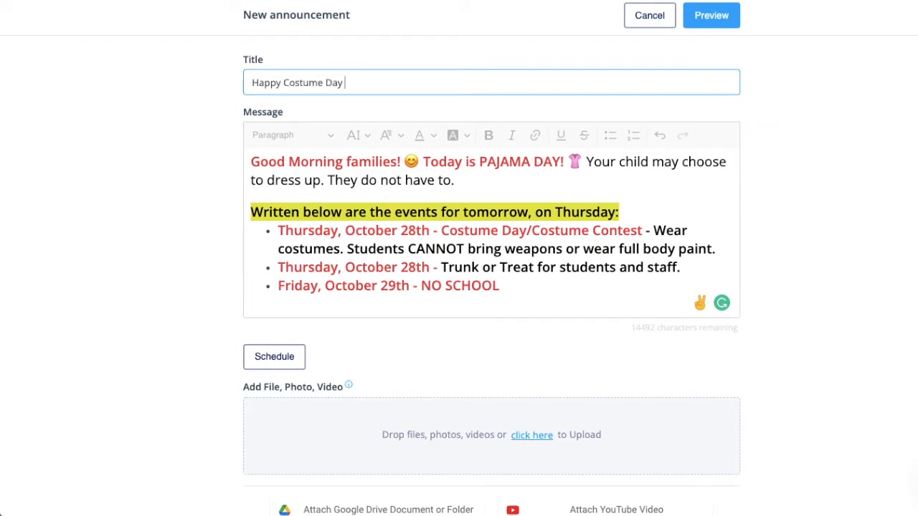
left_click(252, 83)
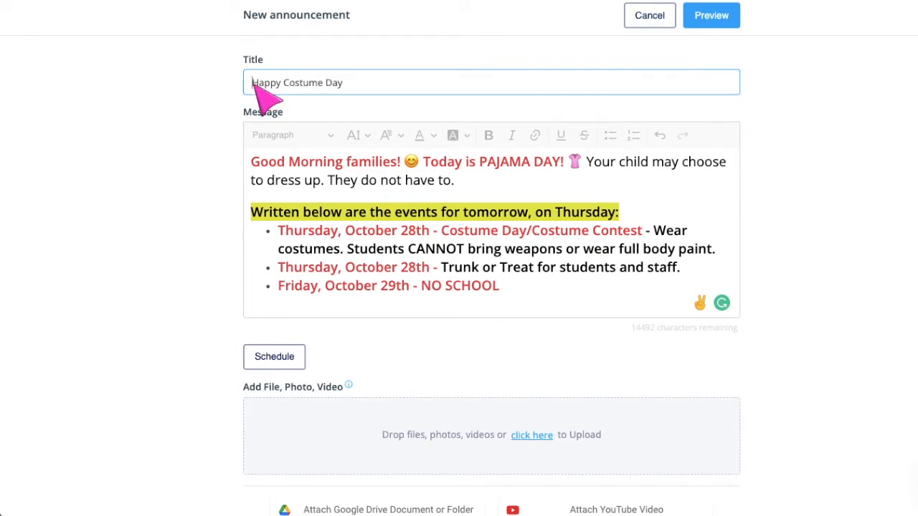
right_click(251, 84)
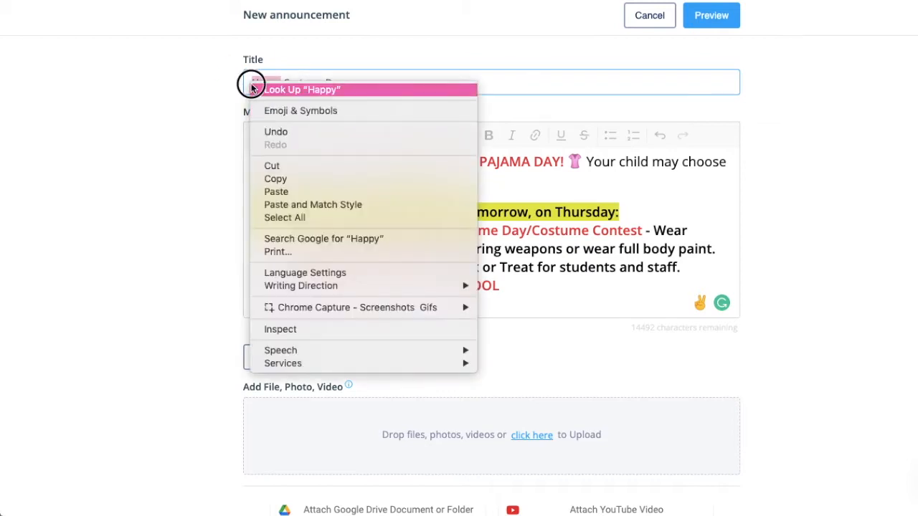
left_click(247, 81)
left_click(247, 81)
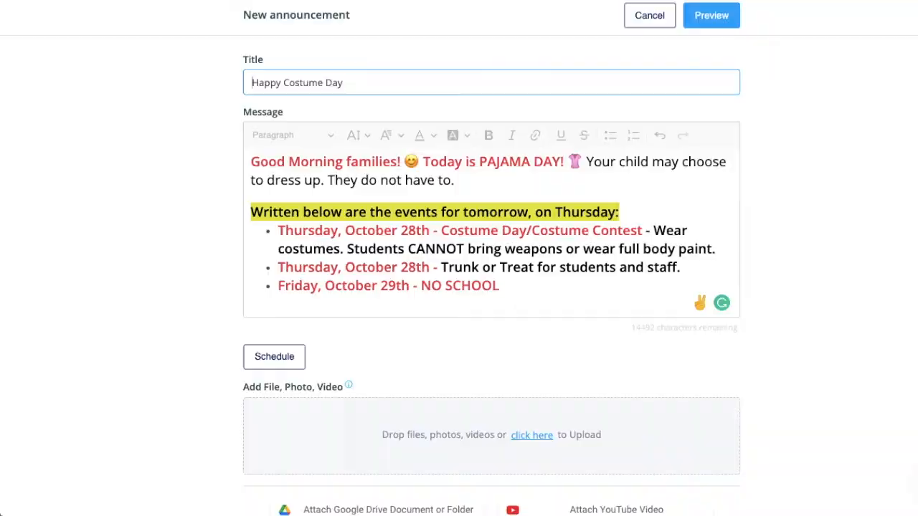
left_click(122, 9)
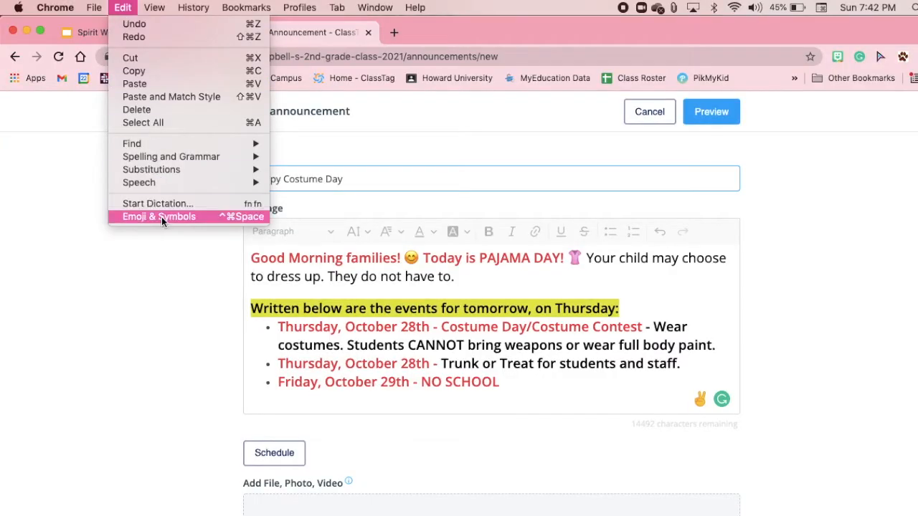
left_click(204, 221)
- Add a jack-o-lantern emoji at the end and at the beginning of the announcement title, then close the Character Viewer
left_click(329, 183)
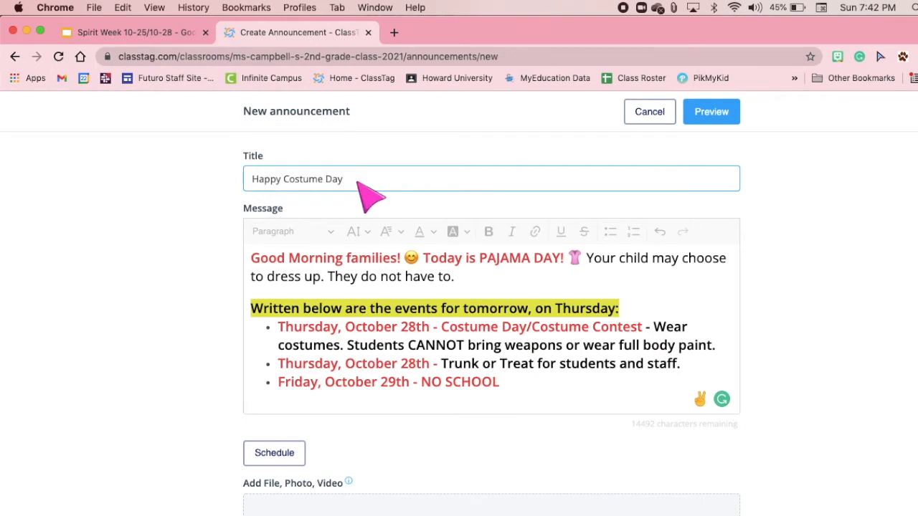
key("ctrl+super+space")
left_click_drag(685, 188, 290, 129)
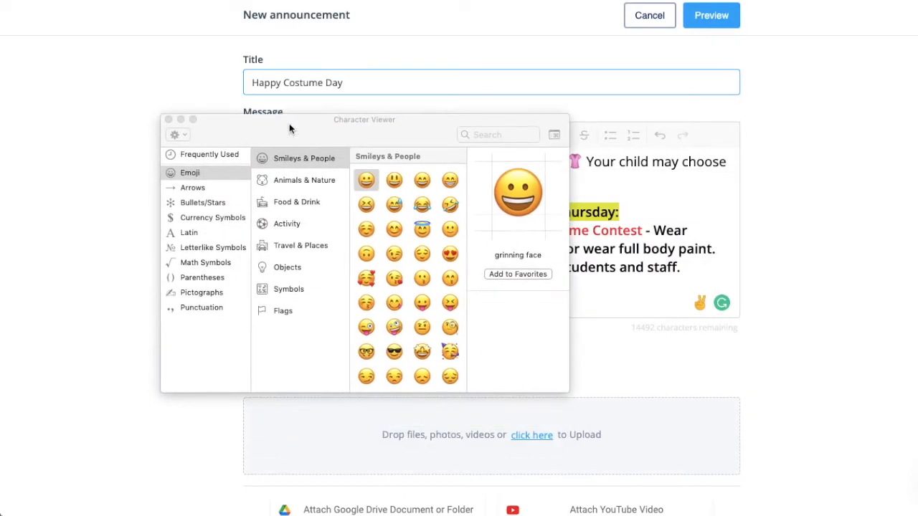
left_click(194, 156)
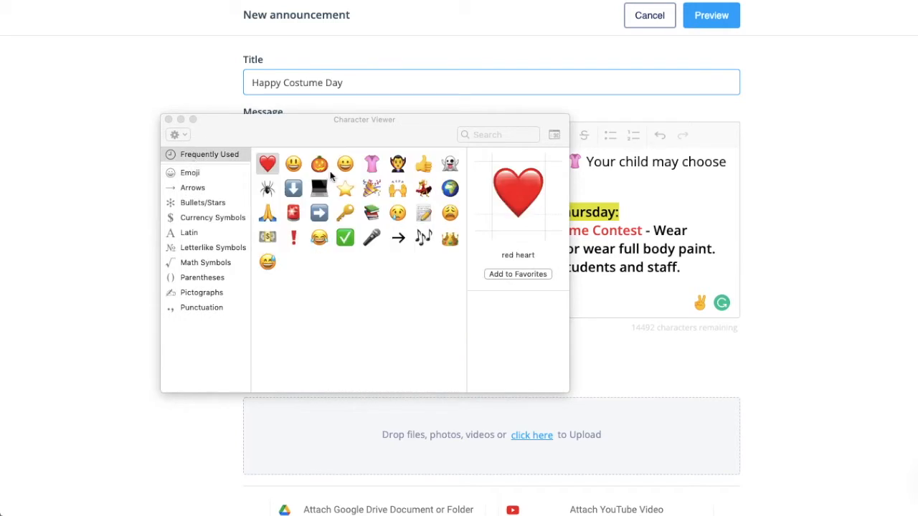
double_click(320, 165)
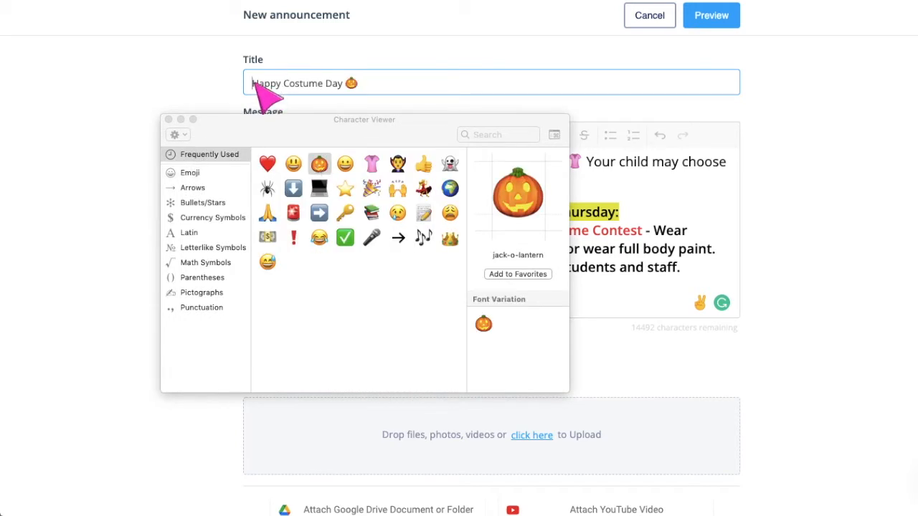
double_click(321, 165)
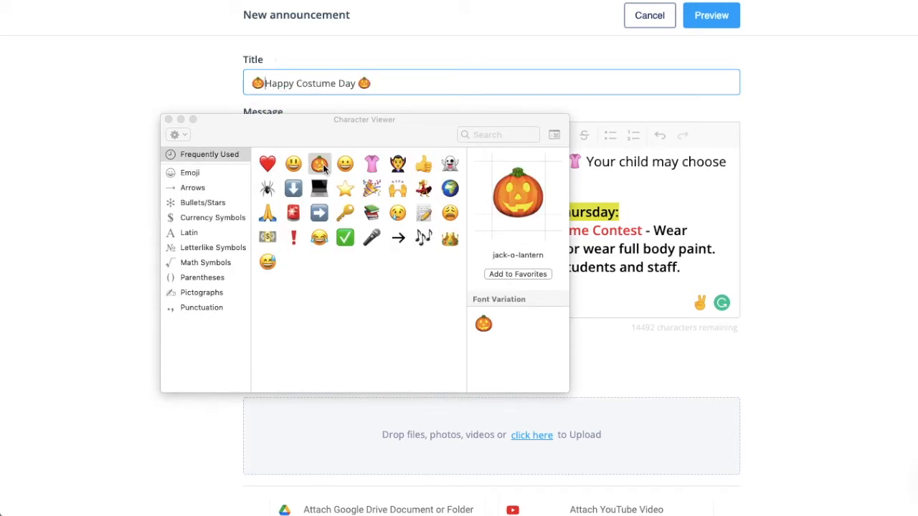
left_click(169, 120)
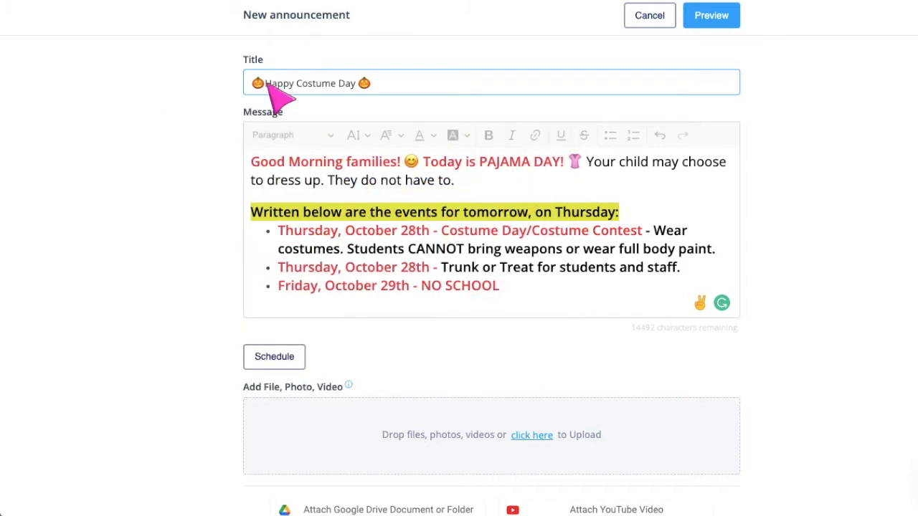
- Replace "PAJAMA DAY!" with "COSTUME DAY" in the red greeting line of the message
left_click(521, 162)
left_click_drag(566, 162, 477, 162)
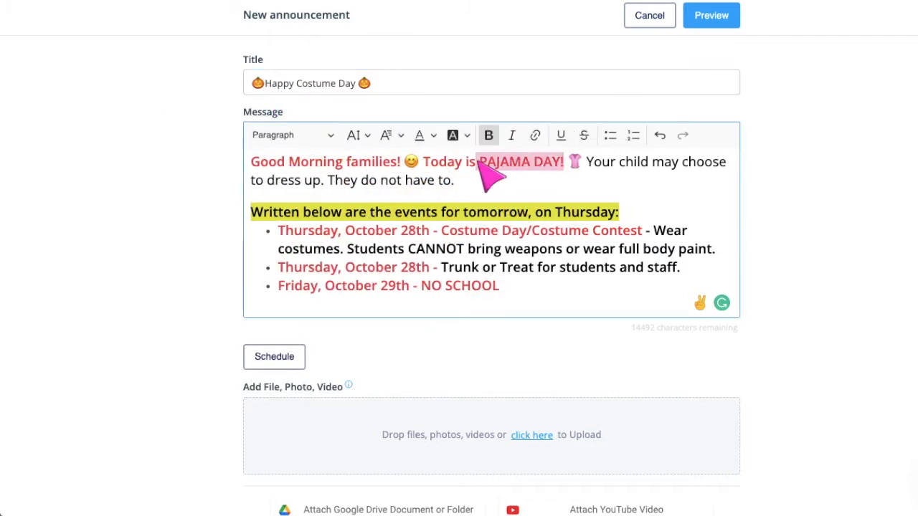
type("CSO")
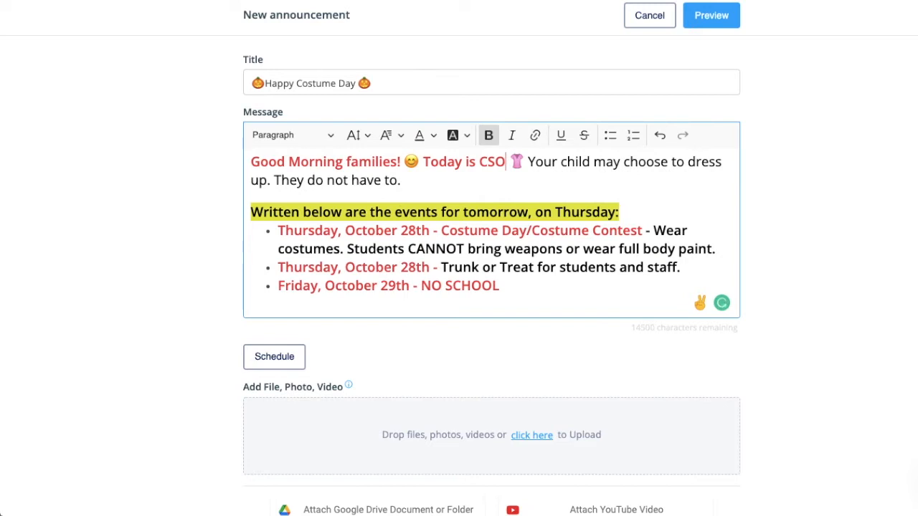
type("T")
key("BackSpace")
key("BackSpace")
key("BackSpace")
type("OSTU")
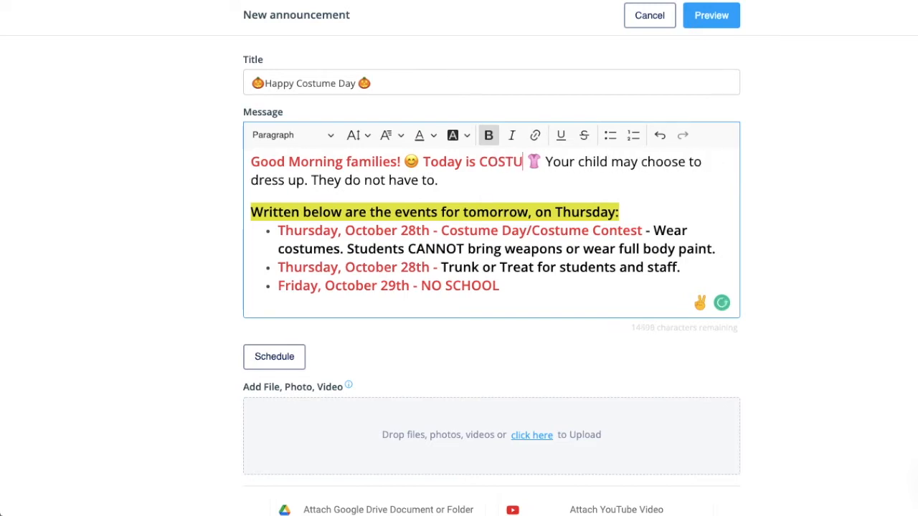
type("ME")
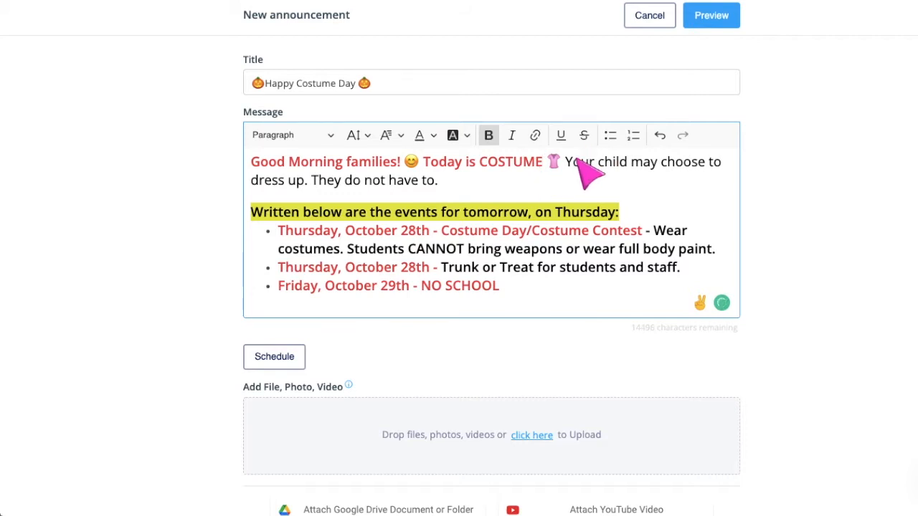
type(" DAY")
- Replace the pink clothing emoji after "COSTUME DAY" with a vampire and a ghost emoji, then close the Character Viewer
left_click(574, 162)
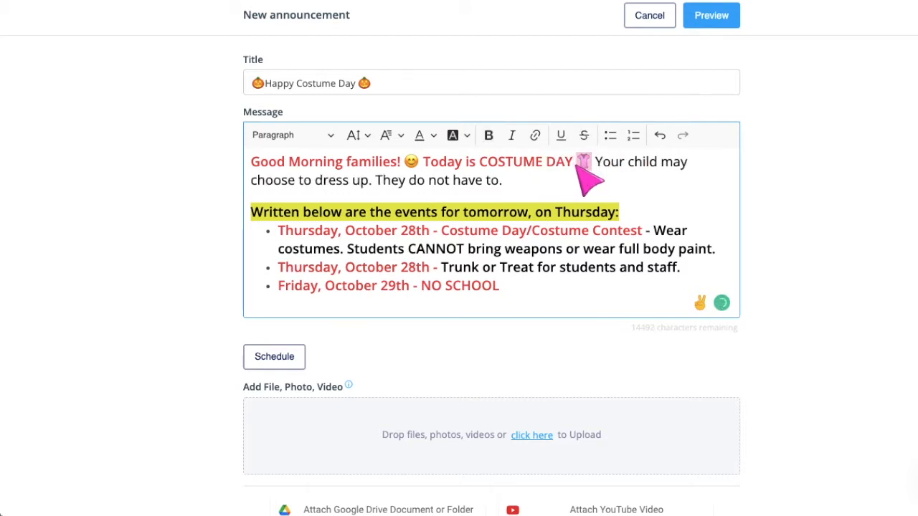
key("BackSpace")
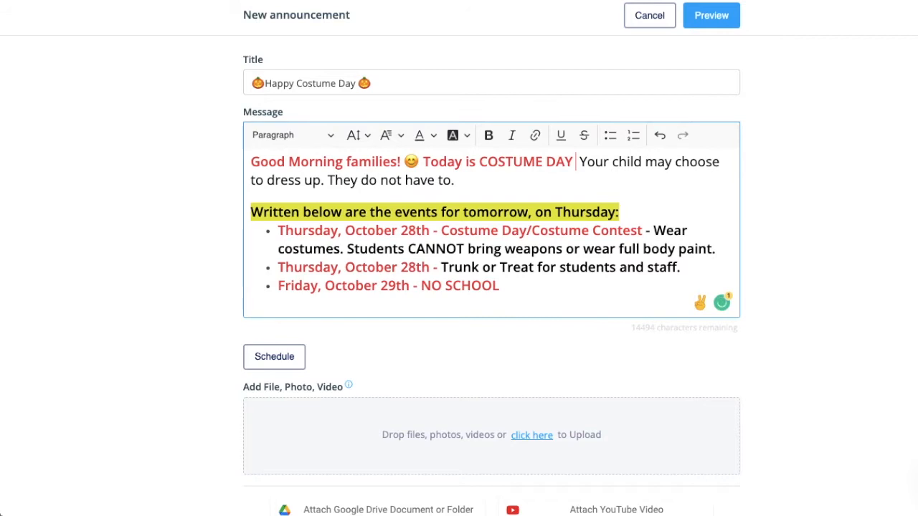
key("ctrl+super+space")
left_click(227, 154)
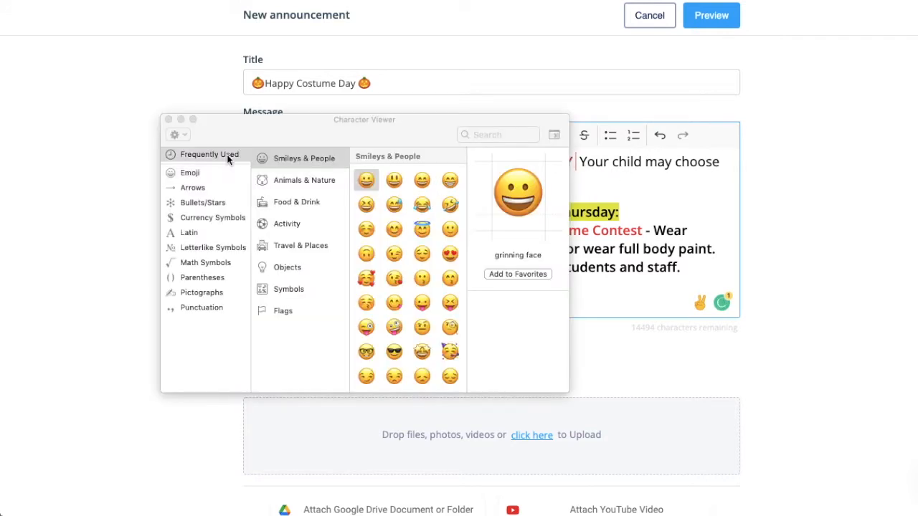
left_click(371, 164)
left_click(448, 164)
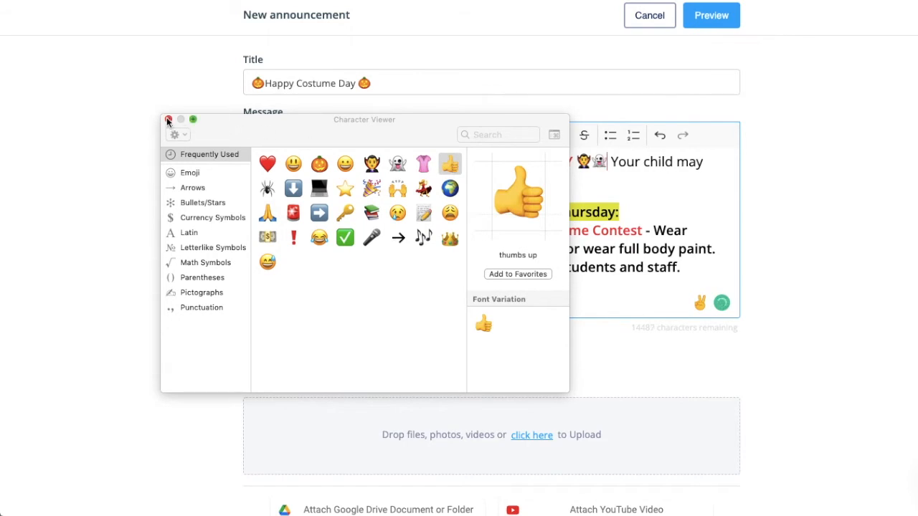
left_click(168, 121)
- Change "tomorrow" to "today" in the highlighted sentence that introduces the events
left_click_drag(610, 164, 627, 179)
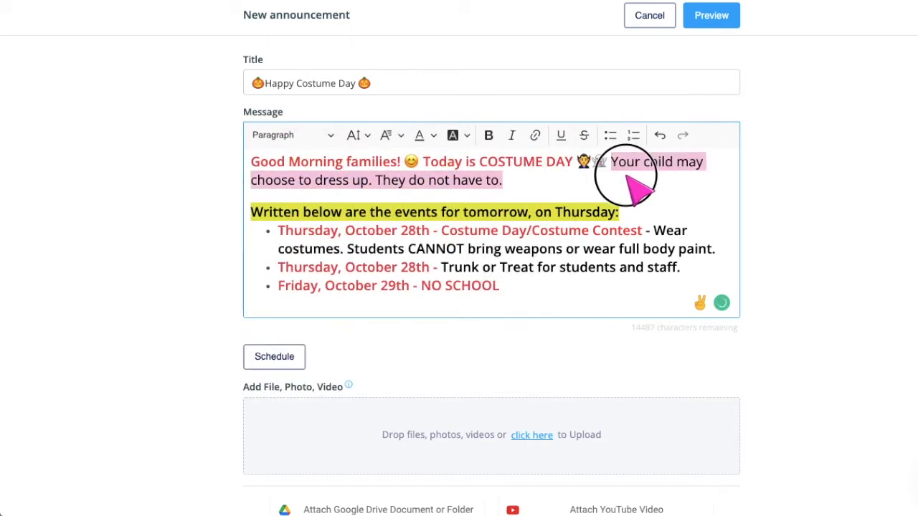
left_click(503, 180)
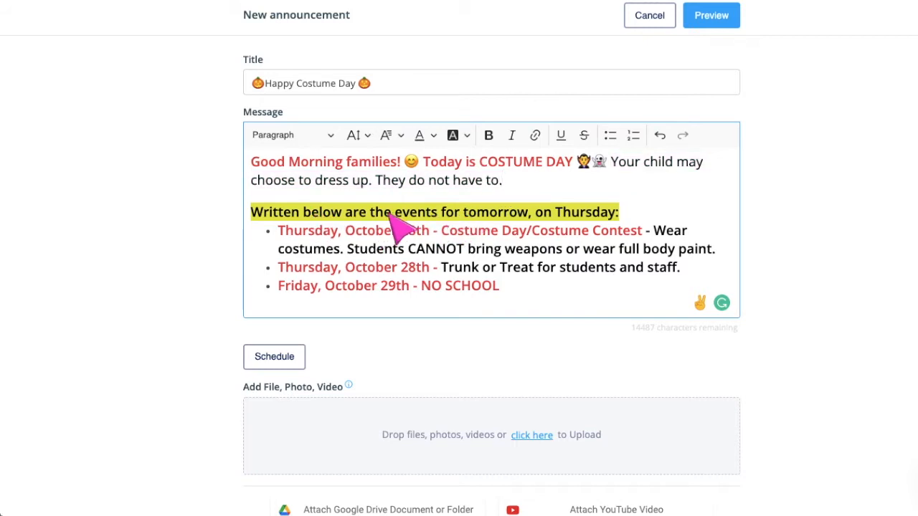
double_click(487, 214)
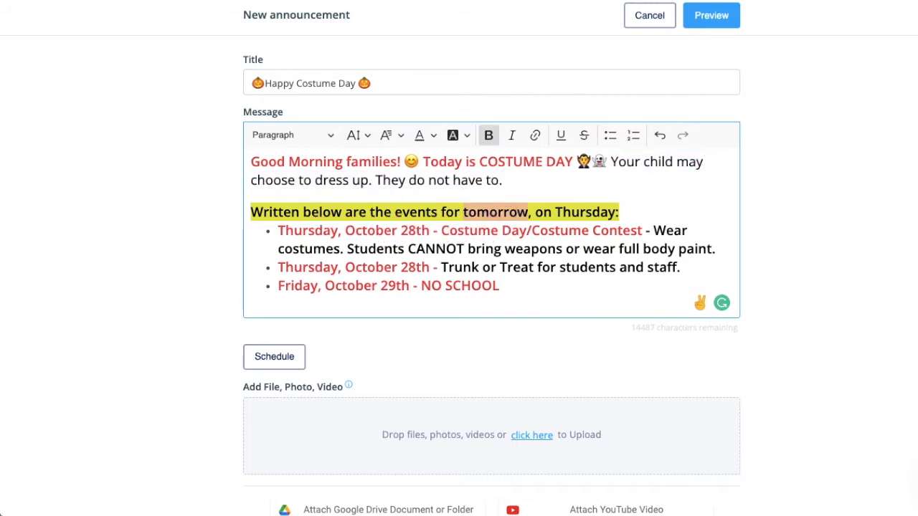
type("TOD")
key("BackSpace")
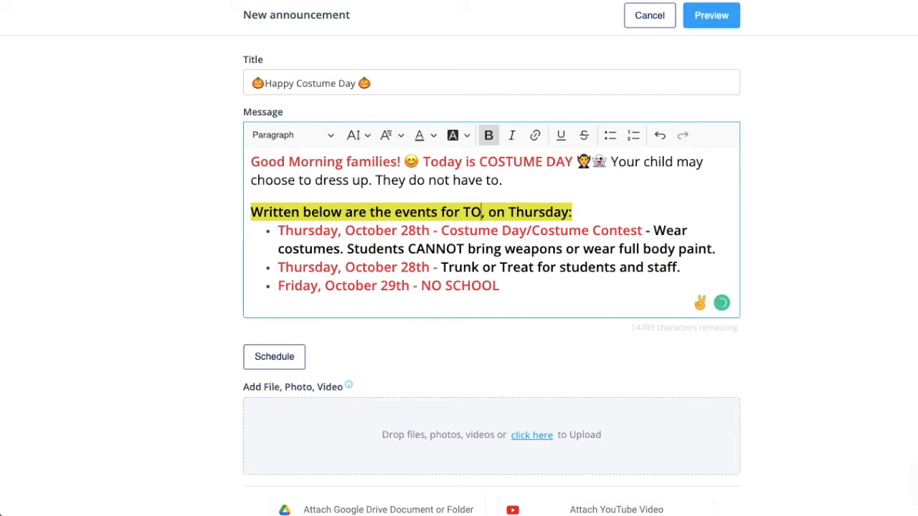
key("BackSpace")
key("BackSpace")
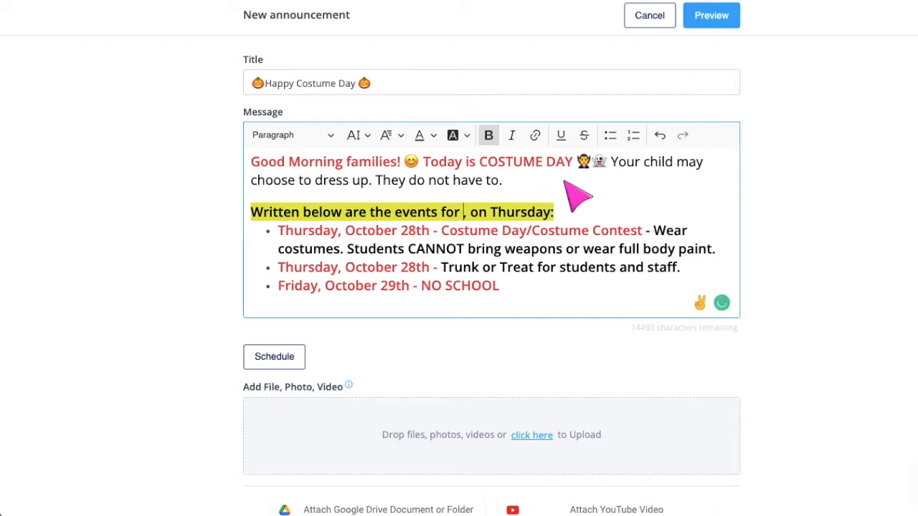
type("today")
- Add ", October 28th" after "Thursday" in the highlighted events sentence, before the colon
left_click(581, 214)
key("Right")
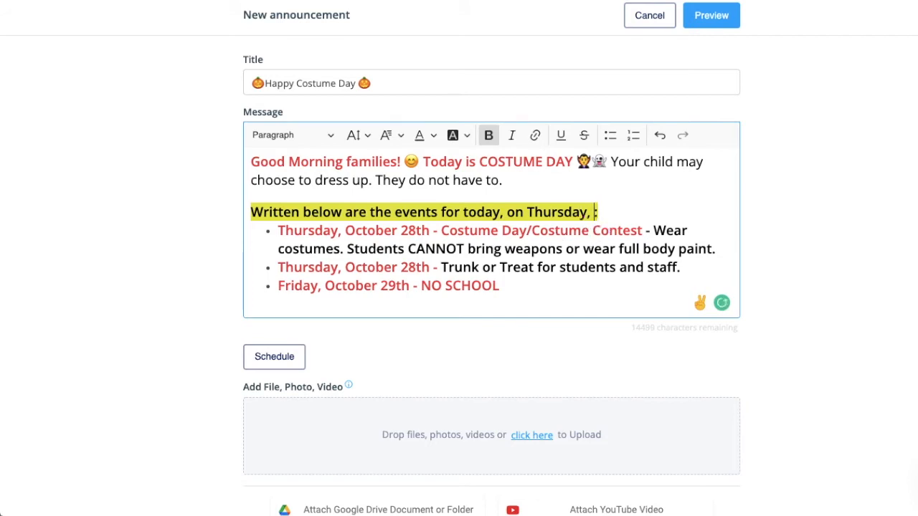
type(", October 26th")
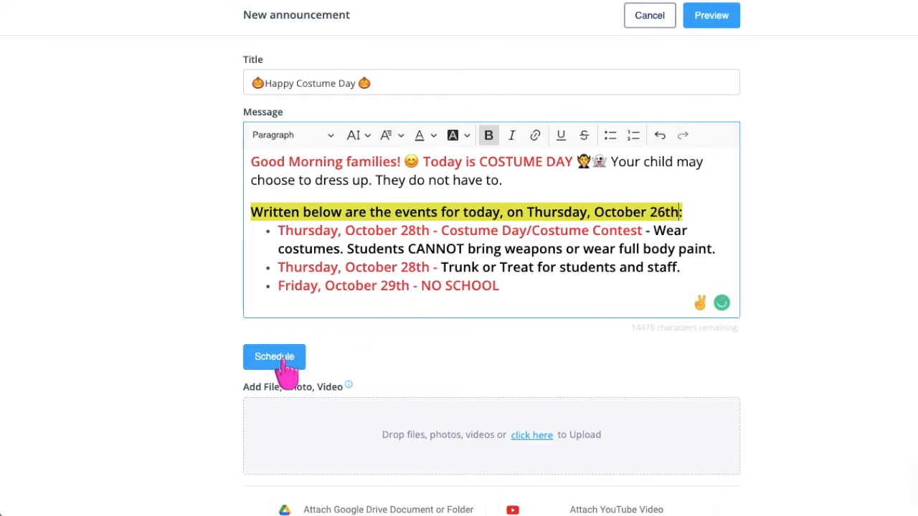
left_click(666, 212)
key("BackSpace")
type("8")
- Schedule the announcement to be sent on 10/28/2021 at 07:00 AM
left_click(290, 357)
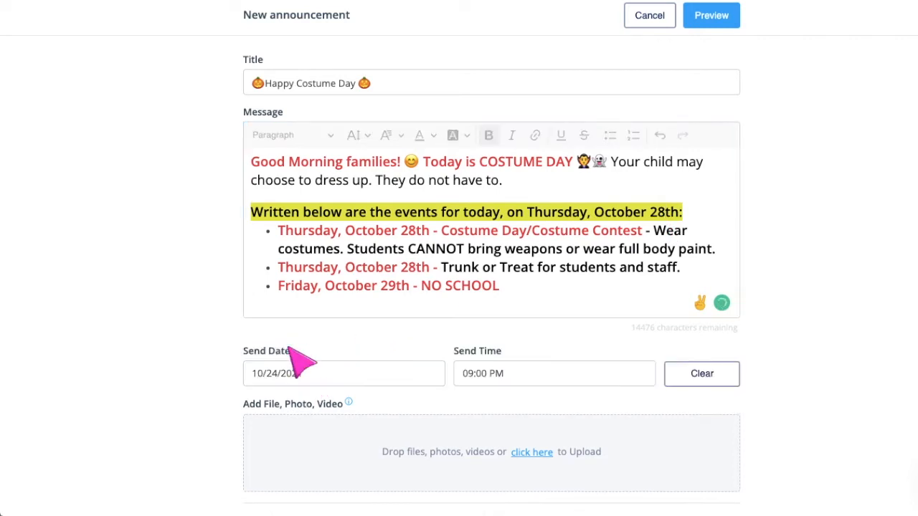
left_click(284, 373)
scroll(289, 382, "down", 2)
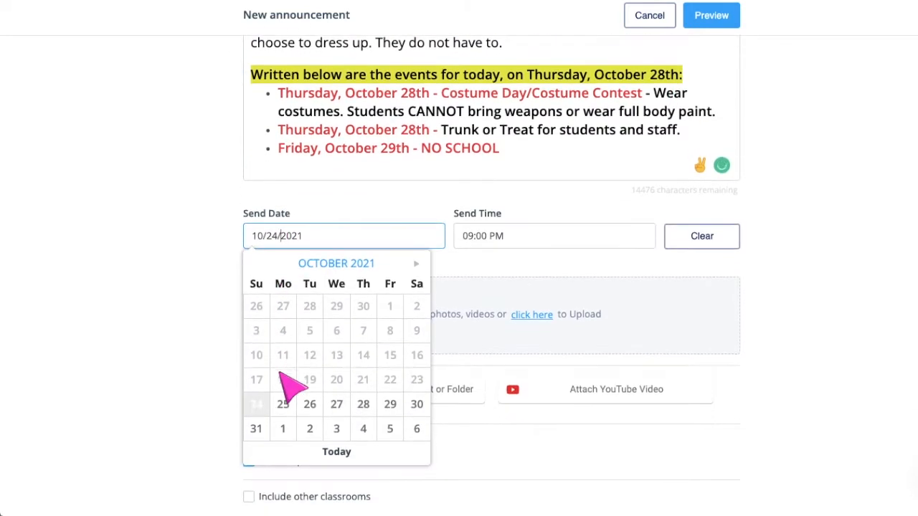
left_click(365, 406)
left_click(476, 237)
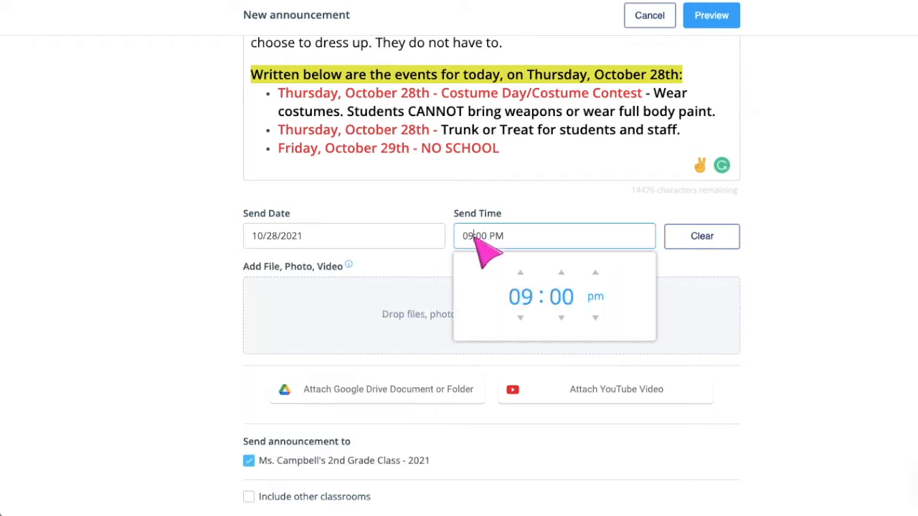
left_click(523, 320)
left_click(596, 273)
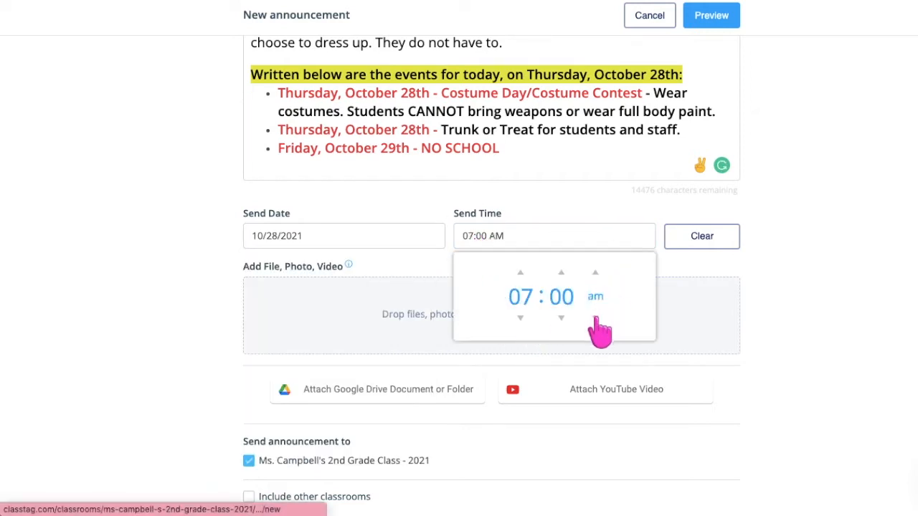
left_click(594, 213)
- Append "because of Nevada Day" to the "Friday, October 29th - NO SCHOOL" bullet in the message
scroll(608, 228, "up", 4)
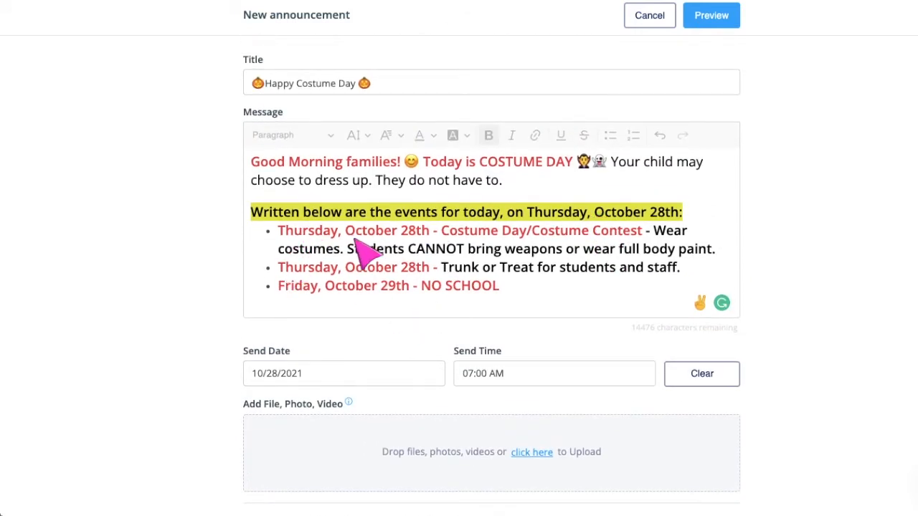
left_click_drag(703, 229, 505, 231)
mouse_move(649, 231)
left_mouse_down()
mouse_move(594, 266)
mouse_move(690, 266)
mouse_move(511, 251)
left_mouse_up()
left_click(405, 264)
left_click(513, 286)
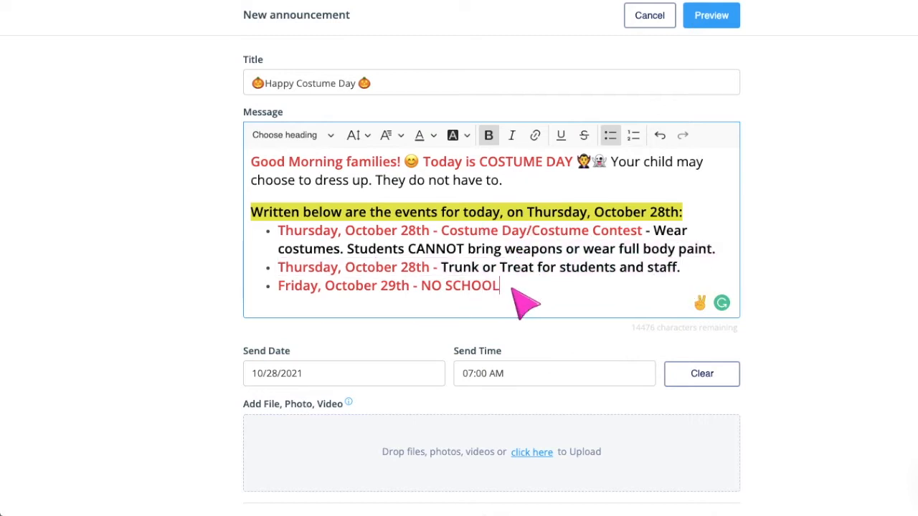
type("bec")
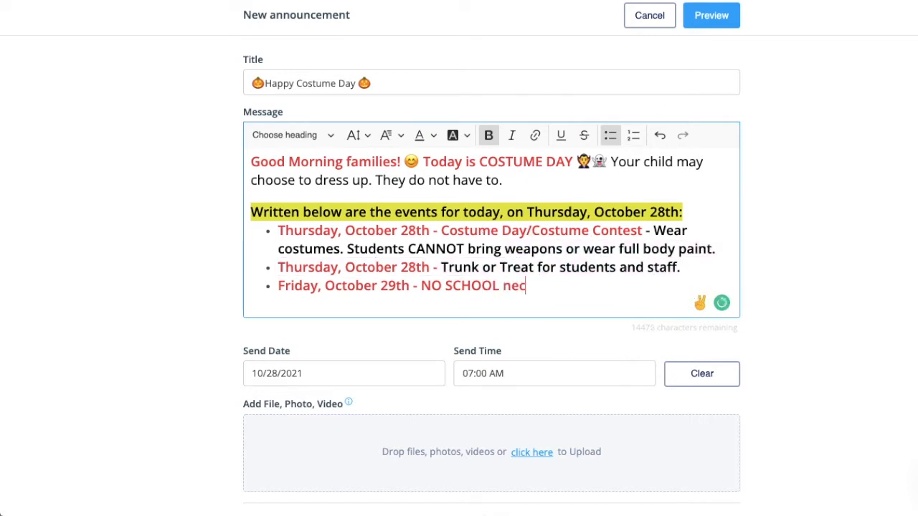
type("ause of Nevada Day")
scroll(528, 292, "down", 1)
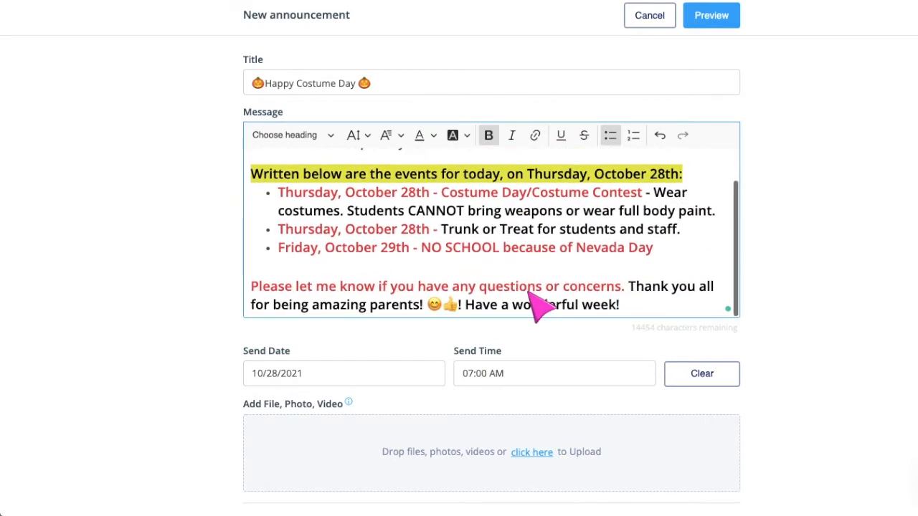
left_click_drag(252, 268, 667, 308)
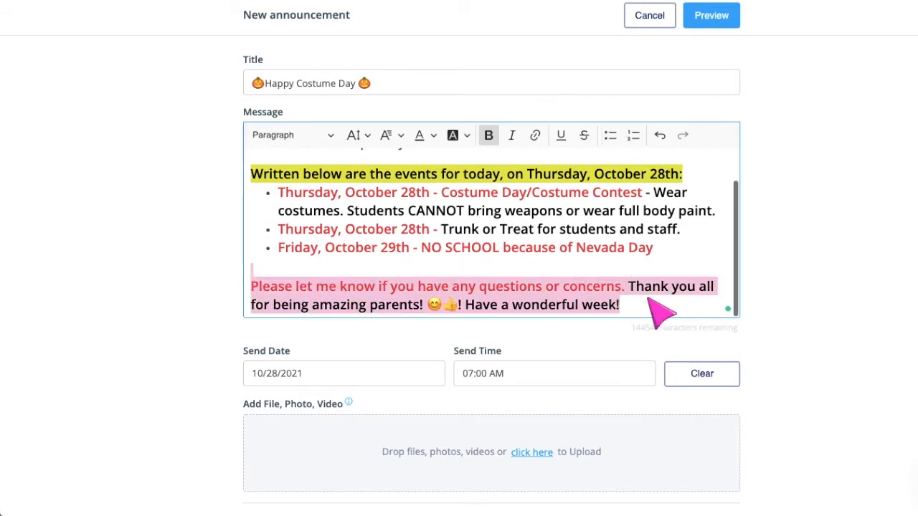
left_click(551, 300)
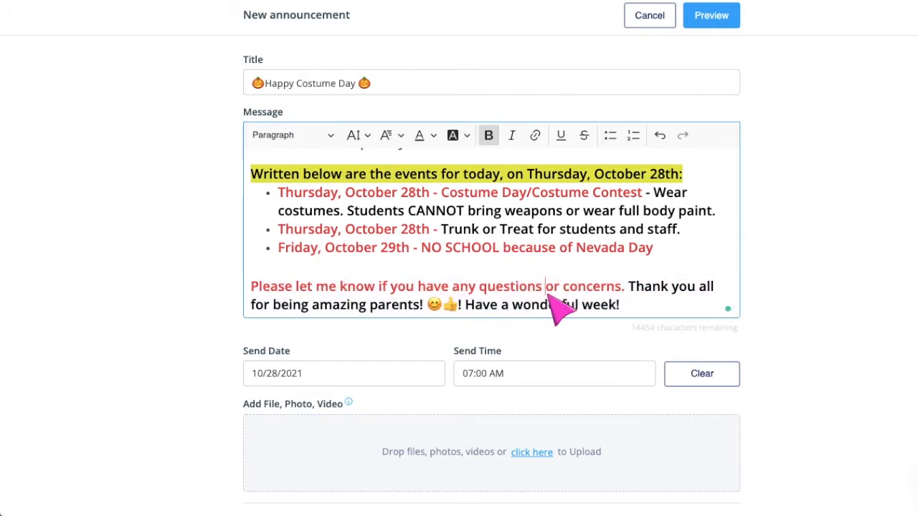
scroll(404, 229, "up", 1)
scroll(399, 224, "down", 2)
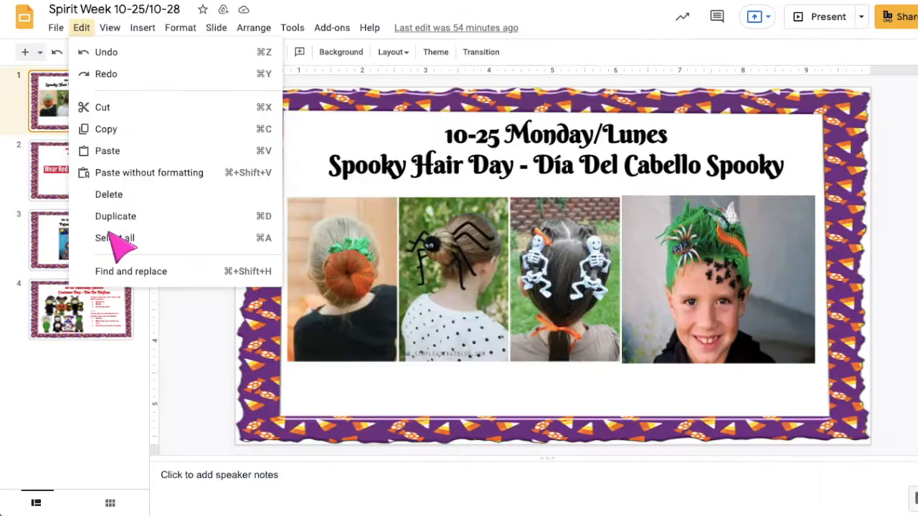
- Switch to the Google Slides presentation "Spirit Week 10-25/10-28" and go through its slides to the 10-28 Costume Day slide
left_click(62, 111)
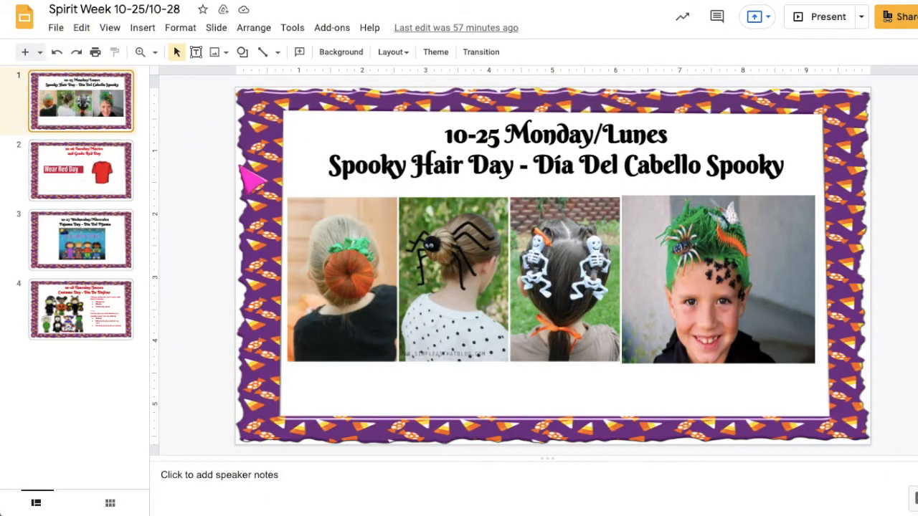
left_click(84, 163)
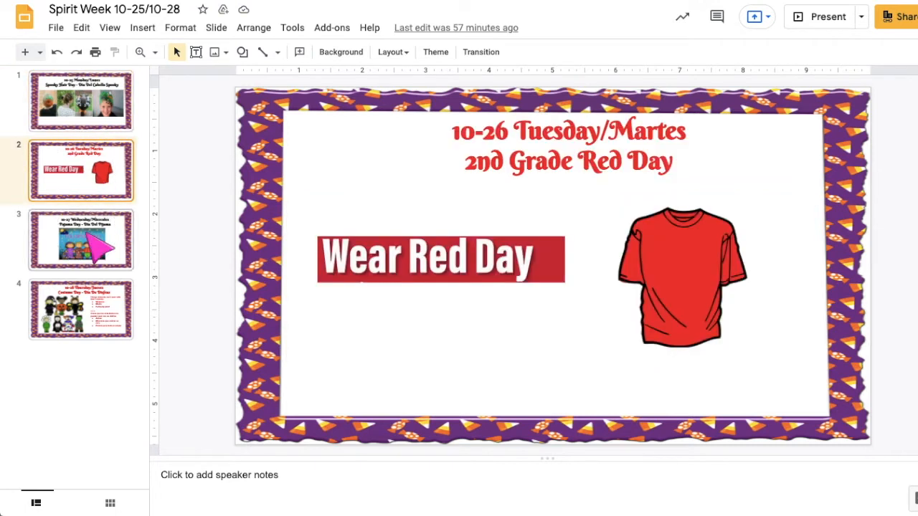
left_click(83, 224)
left_click(84, 309)
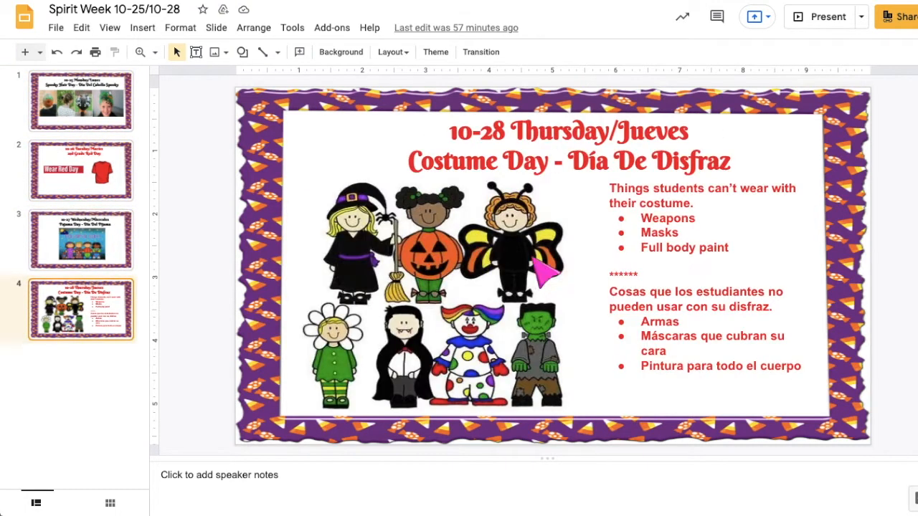
left_click_drag(642, 218, 713, 247)
- Download the 10-28 Thursday Costume Day slide as a JPEG image
left_click(94, 298)
left_click(55, 29)
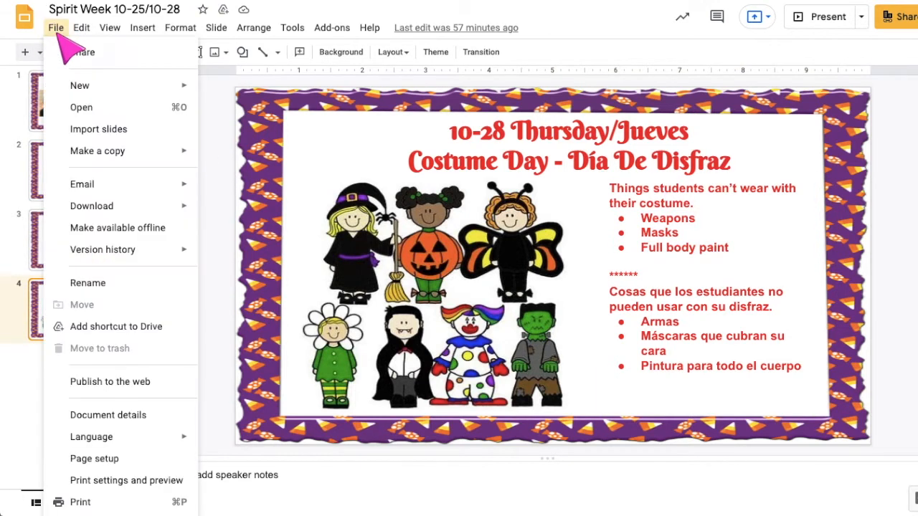
mouse_move(102, 206)
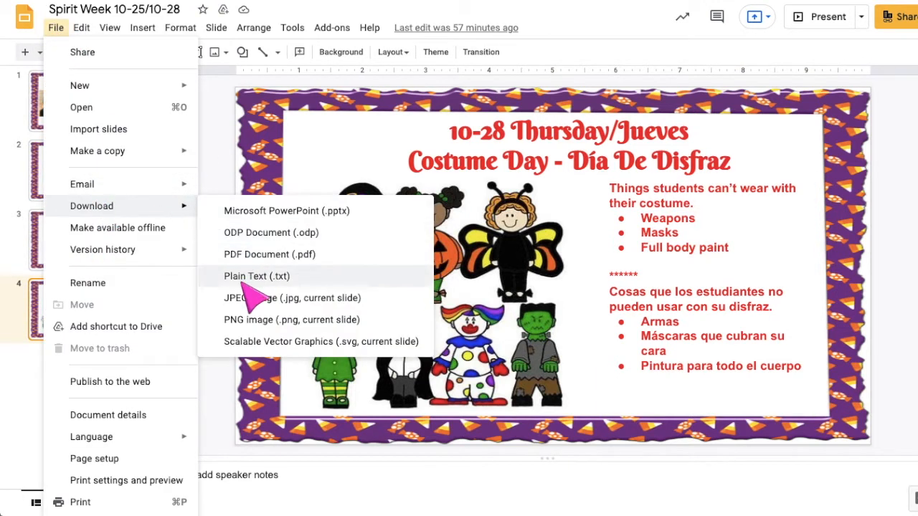
left_click(251, 301)
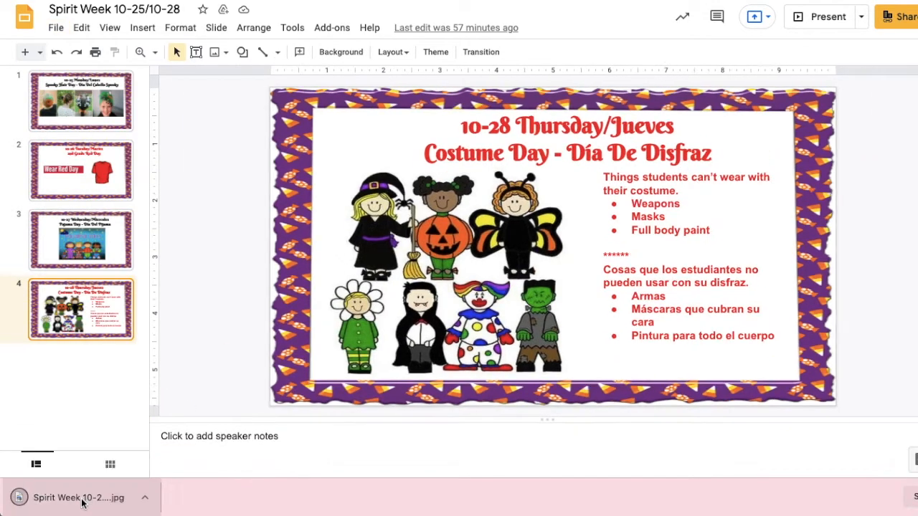
- Open the downloaded slide image and rename the file "Costume Day"
left_click(82, 498)
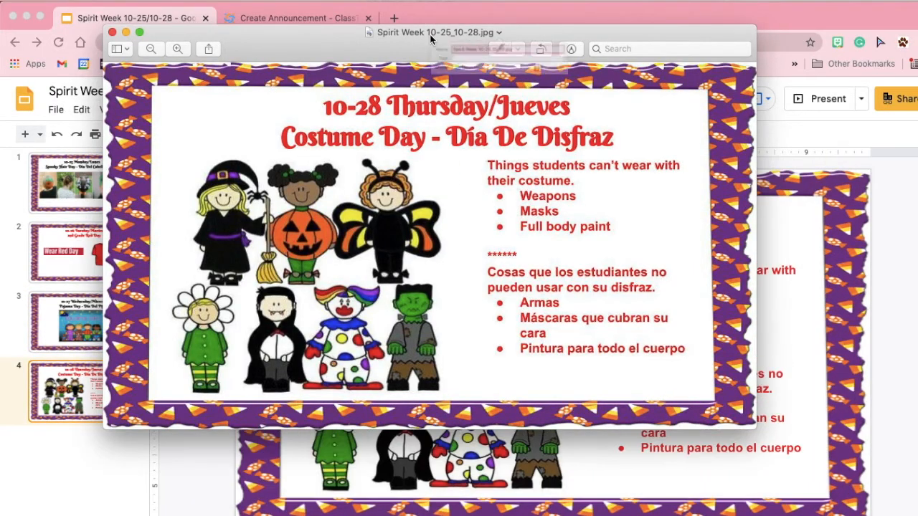
left_click(428, 32)
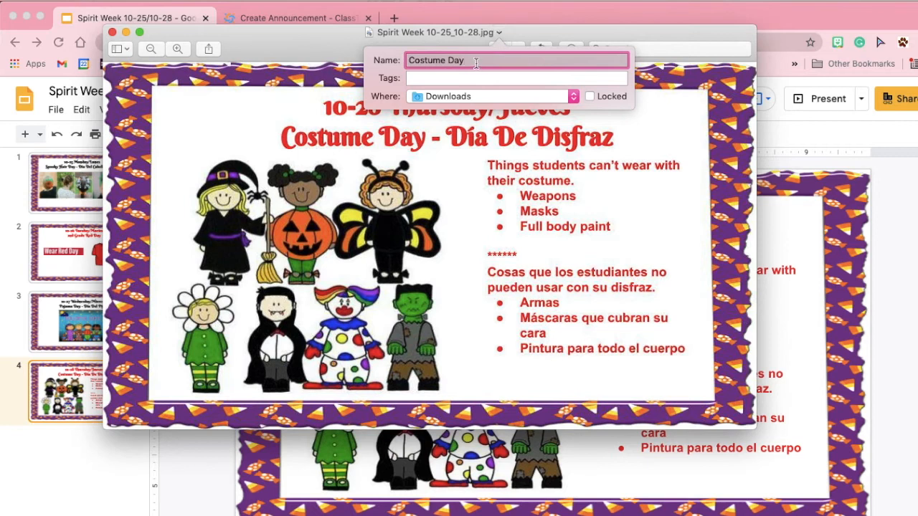
left_click(446, 98)
left_click(335, 56)
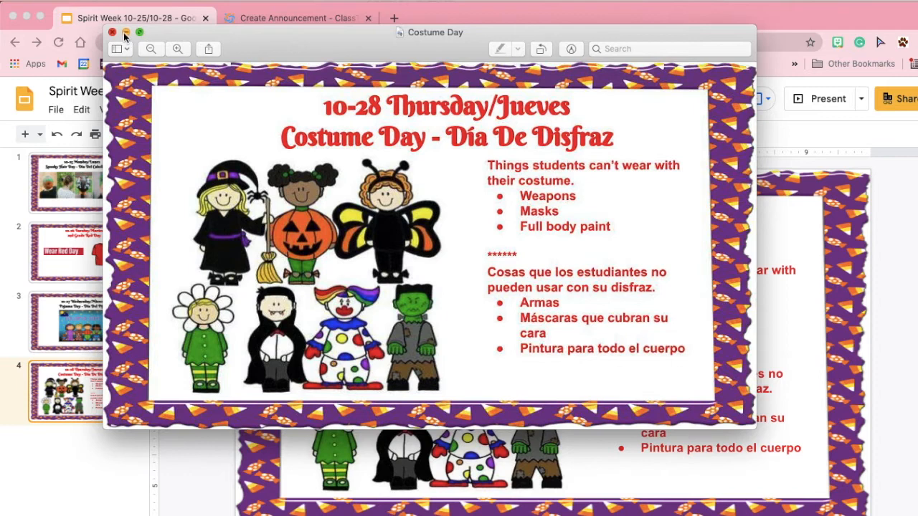
- Close the Costume Day image, switch to the ClassTag announcement and attach the Costume Day image file to it
left_click(112, 34)
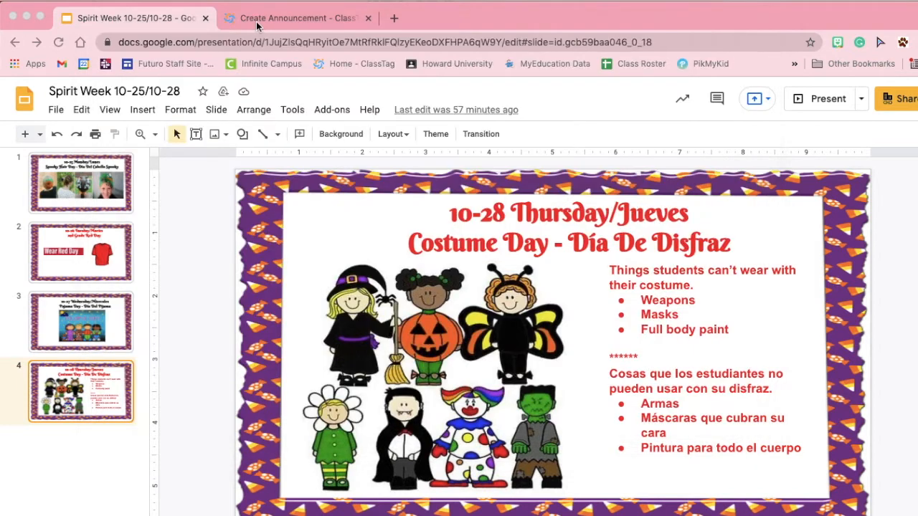
left_click(262, 19)
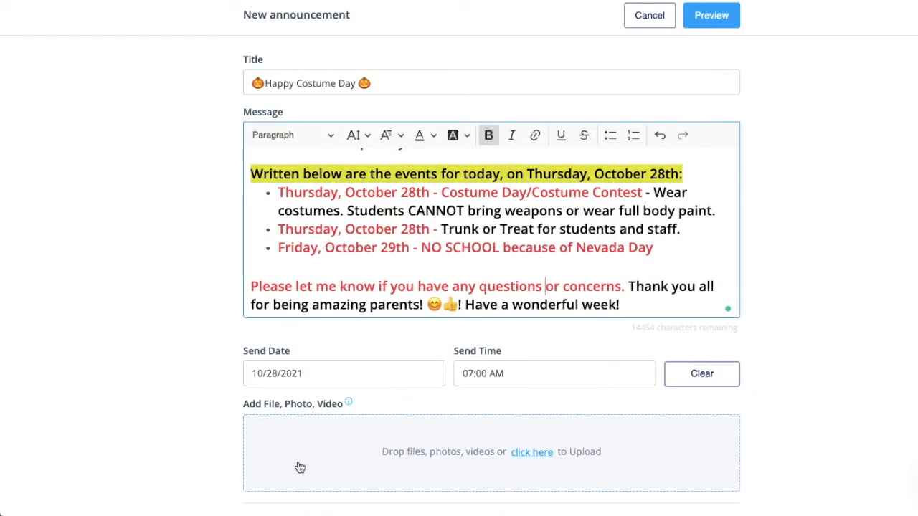
left_click(34, 502)
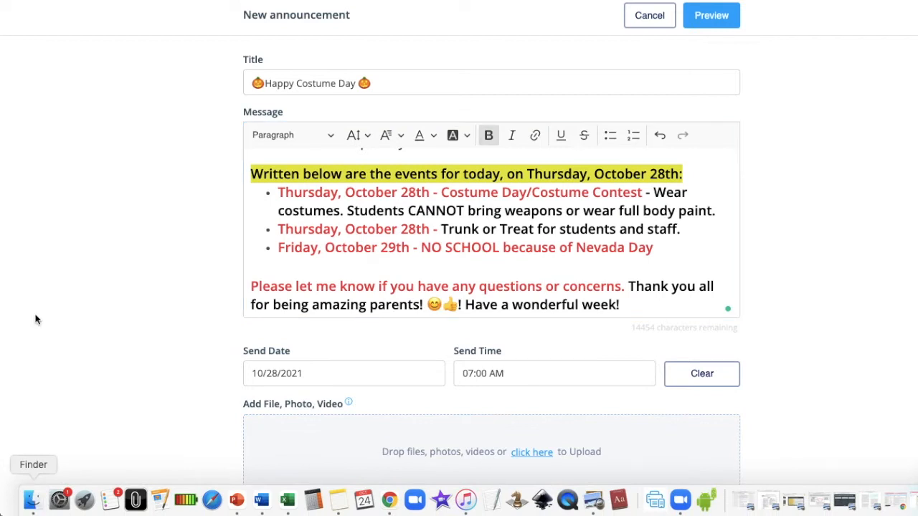
left_click_drag(317, 18, 451, 450)
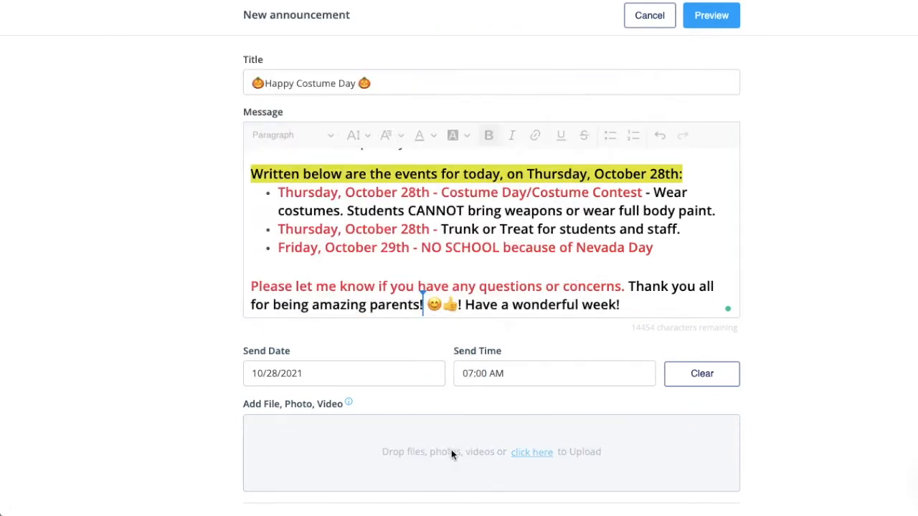
scroll(450, 453, "down", 3)
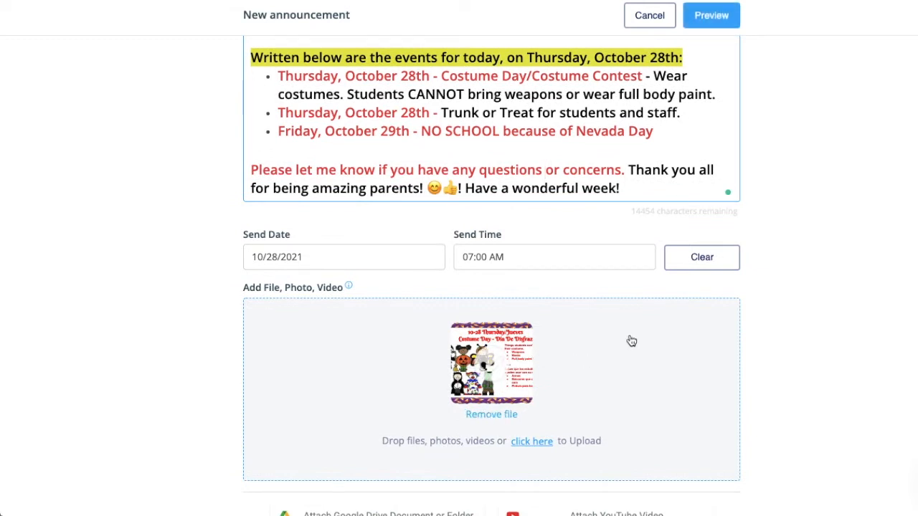
- Review the Happy Costume Day announcement, preview it and confirm it for sending at the scheduled time
scroll(574, 316, "up", 3)
scroll(545, 226, "up", 1)
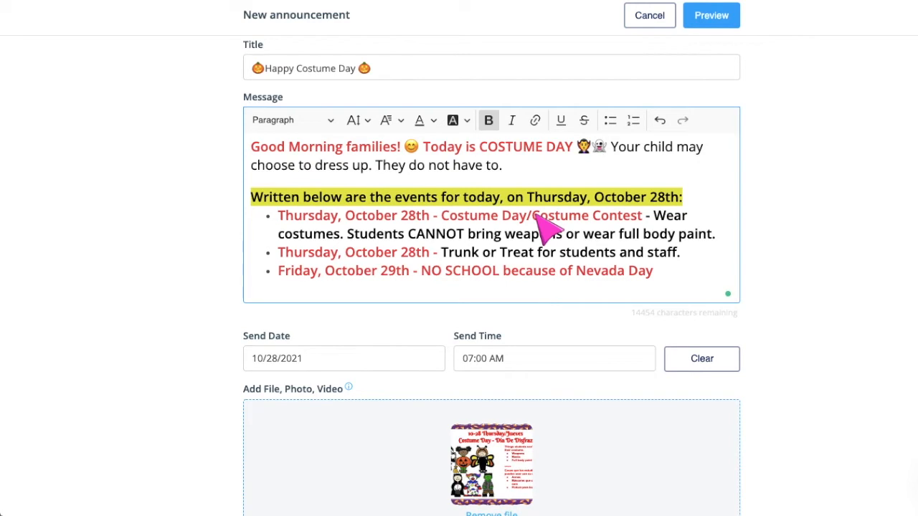
scroll(549, 228, "down", 5)
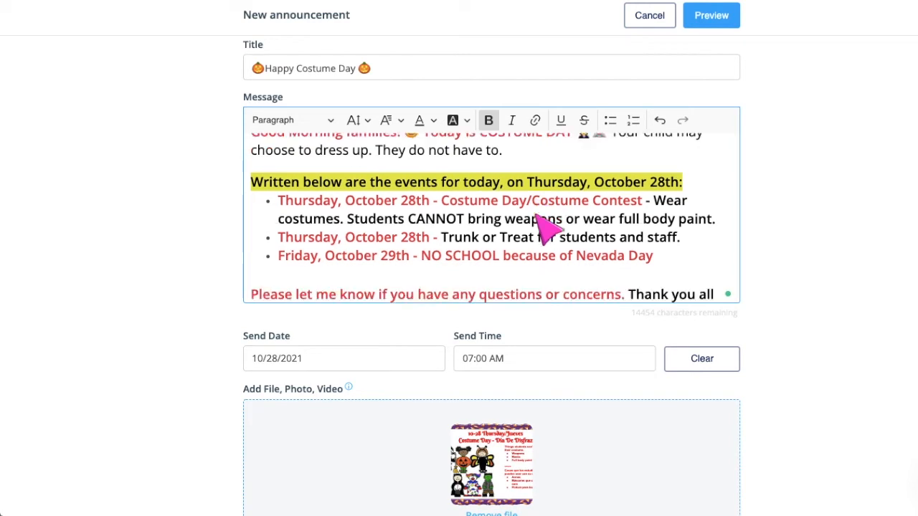
scroll(545, 224, "down", 4)
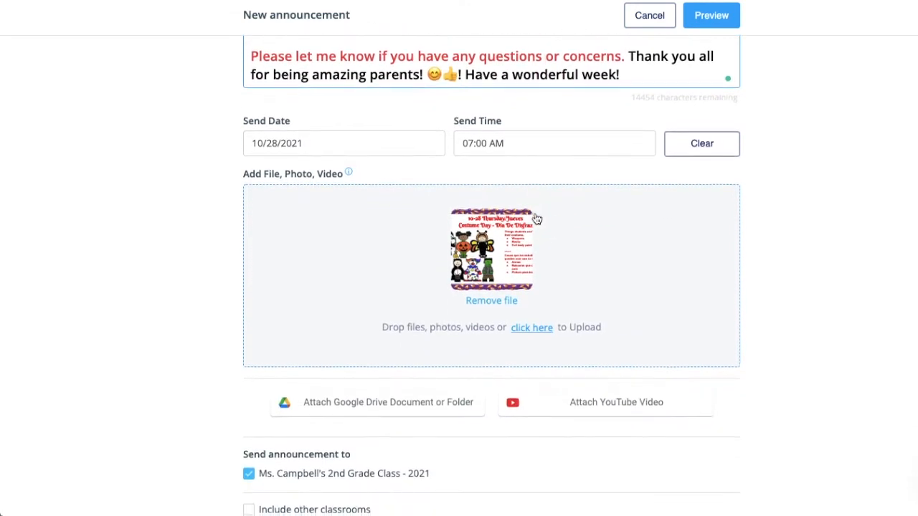
scroll(357, 370, "up", 1)
scroll(357, 369, "up", 2)
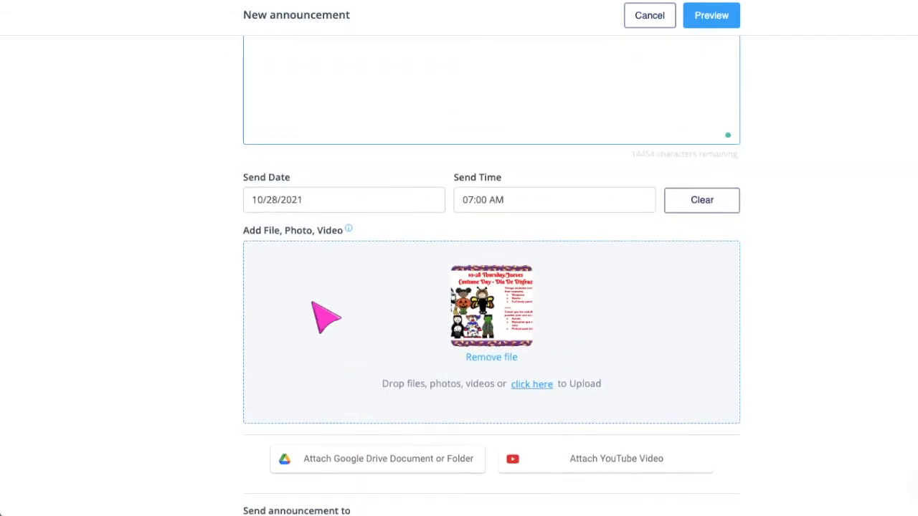
left_click(712, 18)
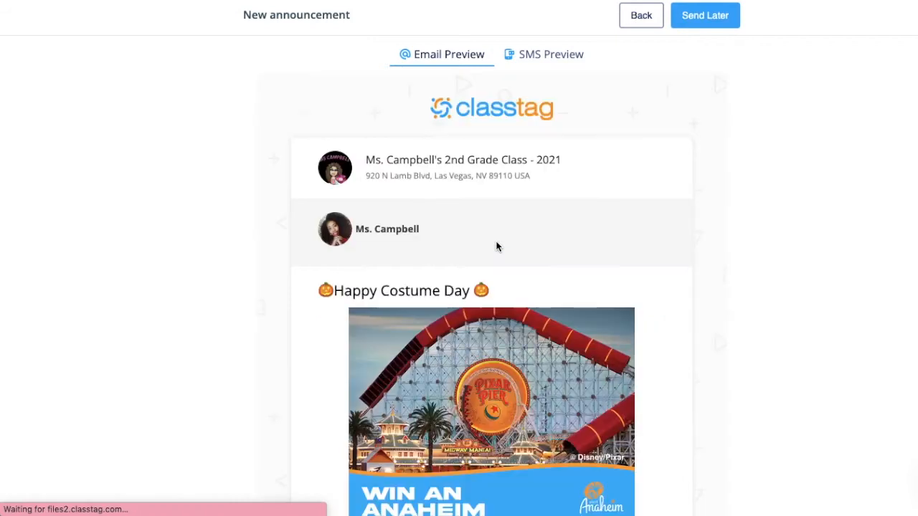
left_click(711, 22)
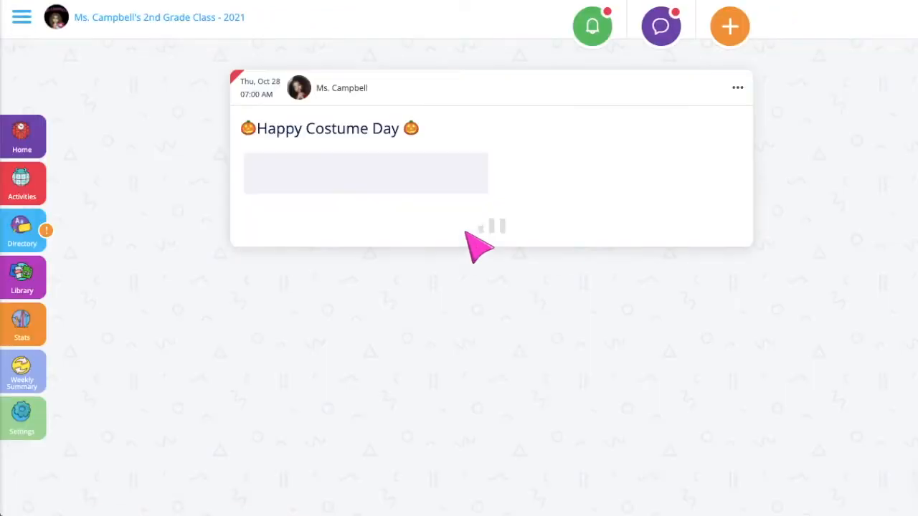
- Examine the scheduled Happy Costume Day post, including its send date and time, slide image and full message text
left_click_drag(242, 81, 277, 99)
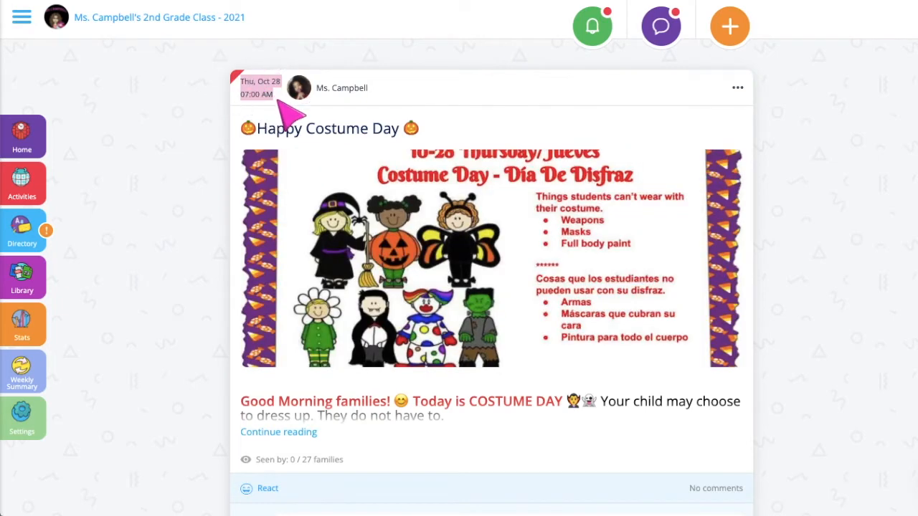
scroll(276, 178, "down", 1)
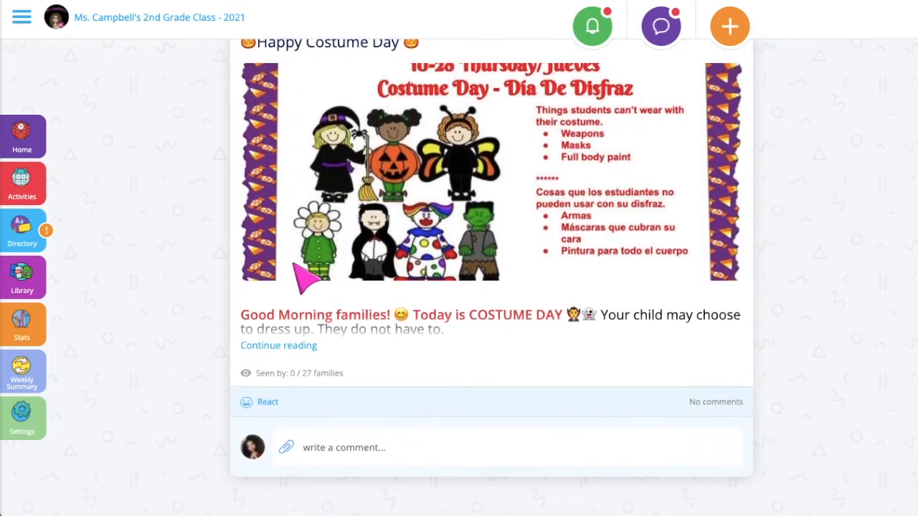
left_click(278, 350)
scroll(275, 351, "down", 2)
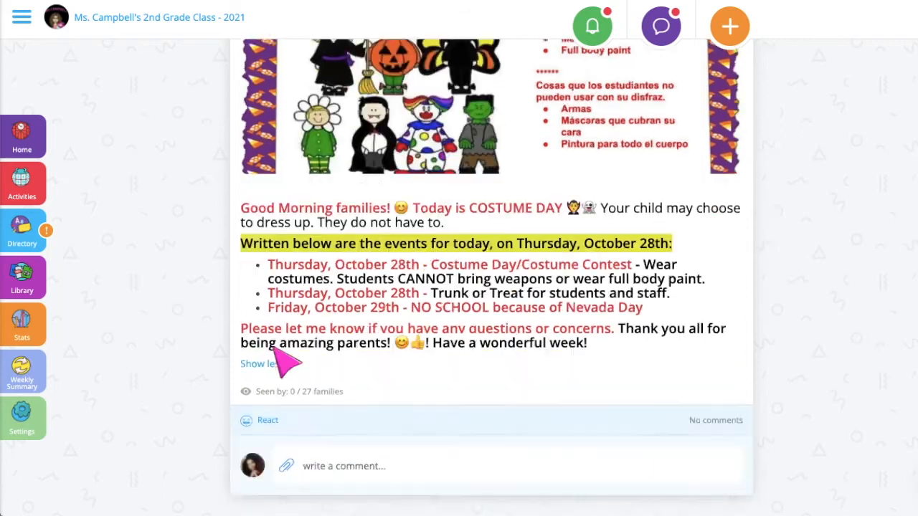
scroll(274, 345, "up", 3)
- Go to the home feed, expand the "TOMORROW IS COSTUME DAY" announcement and copy its whole message text
left_click(39, 131)
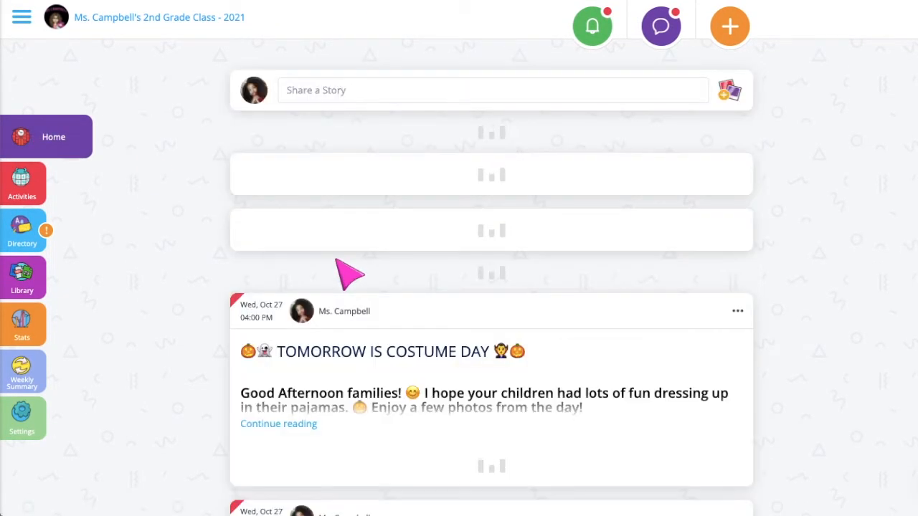
scroll(349, 273, "down", 10)
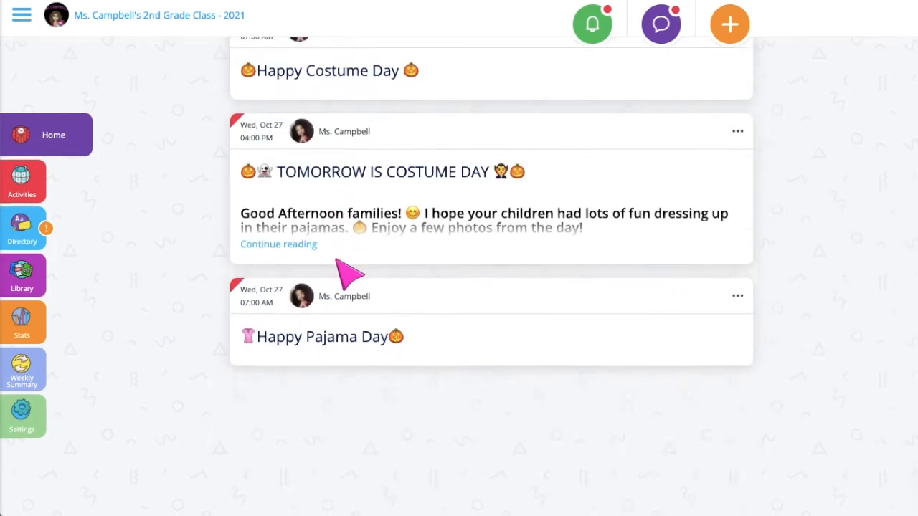
scroll(349, 273, "down", 3)
scroll(349, 273, "down", 2)
left_click(294, 319)
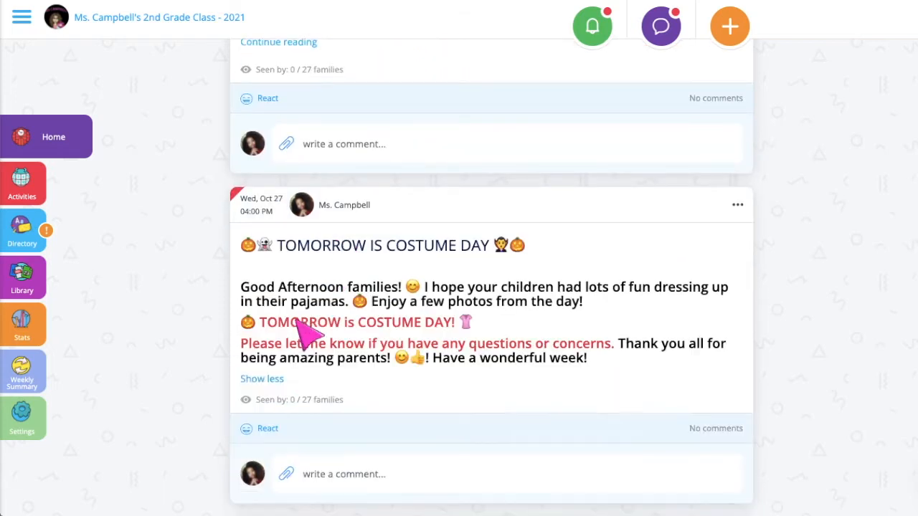
scroll(300, 326, "down", 1)
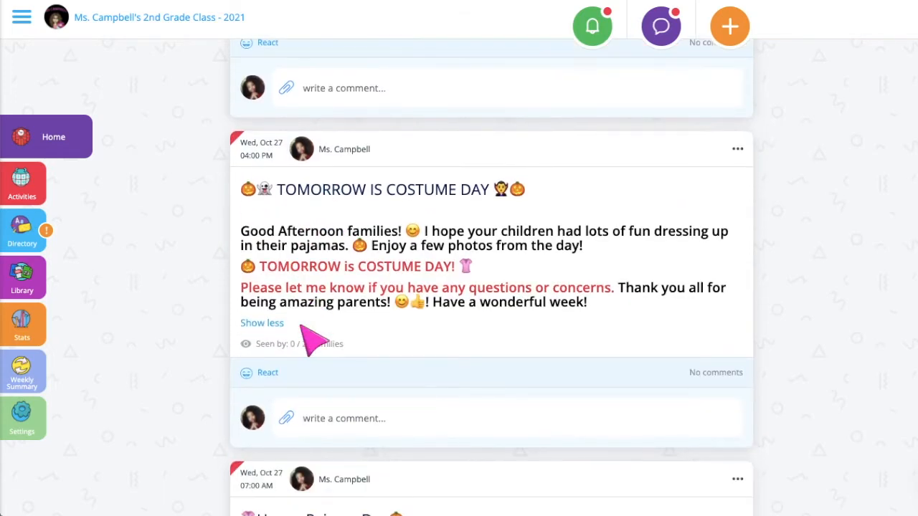
left_click_drag(610, 310, 241, 209)
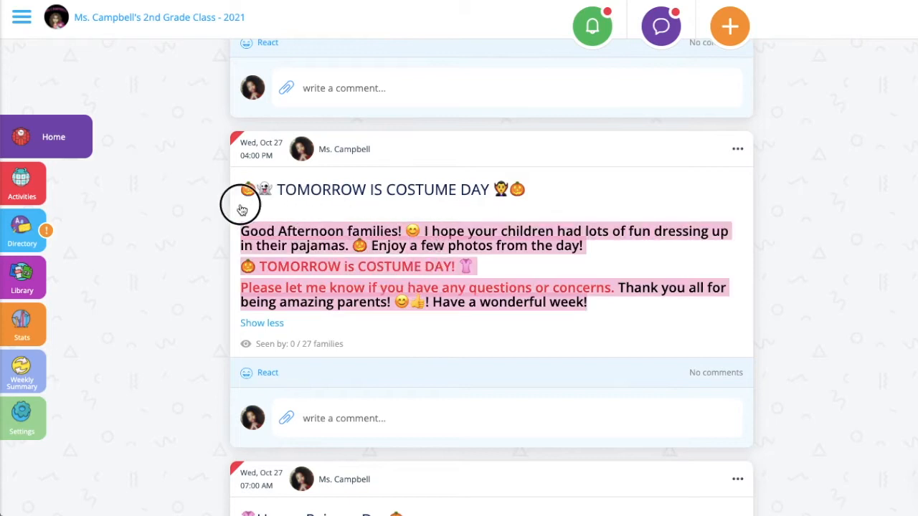
right_click(255, 239)
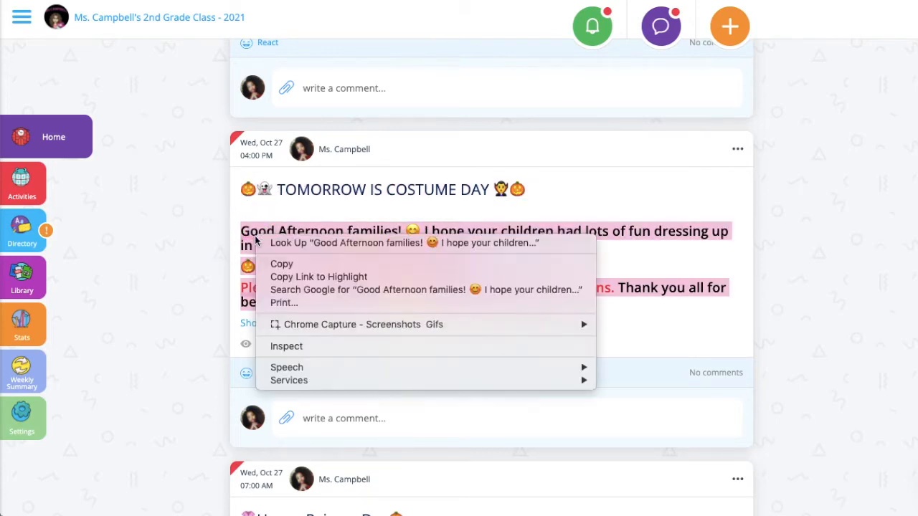
left_click(282, 263)
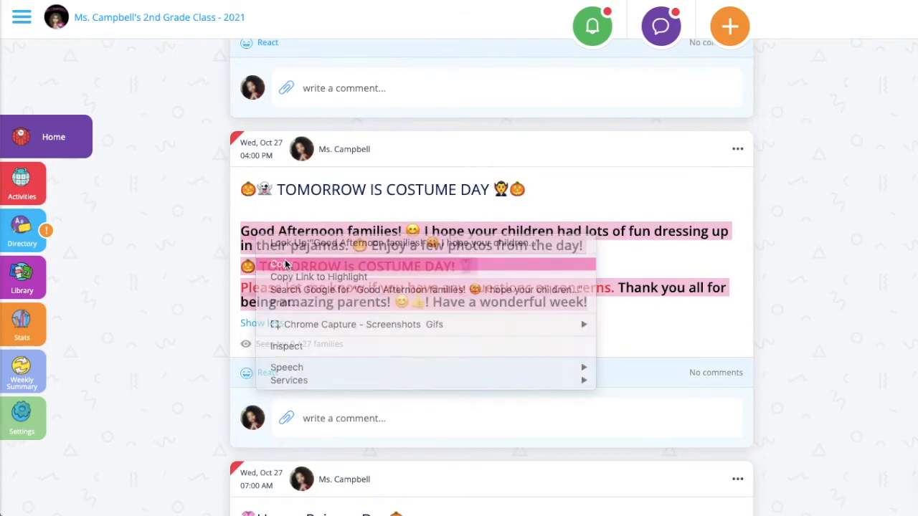
- Start a new announcement and paste the copied text into its message
left_click(733, 28)
left_click(685, 51)
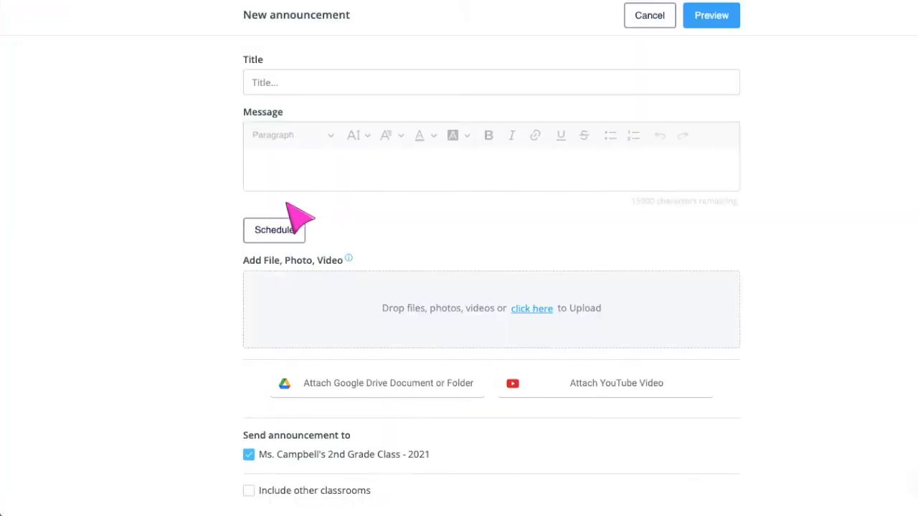
left_click(256, 171)
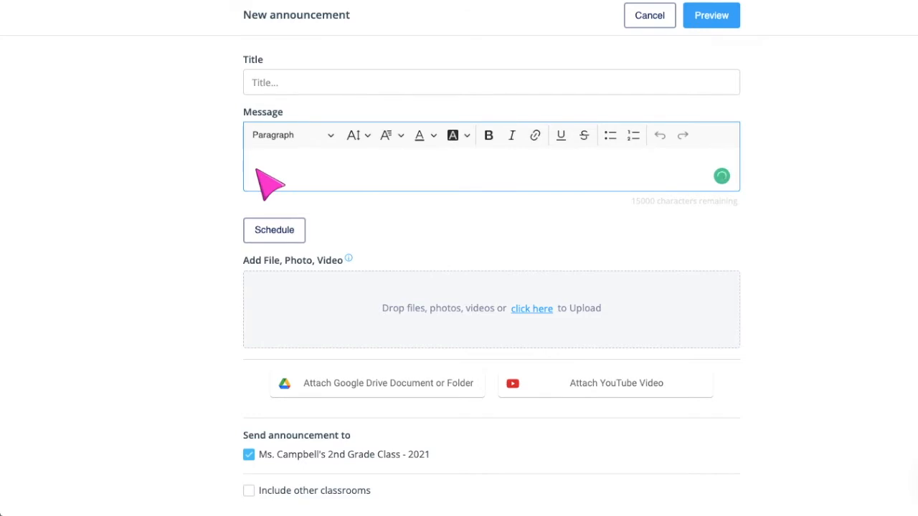
key("ctrl+v")
- Title the announcement "Tomorrow is Nevada Day - NO SCHOOL" with a red siren emoji at each end
left_click(268, 84)
type("Ha")
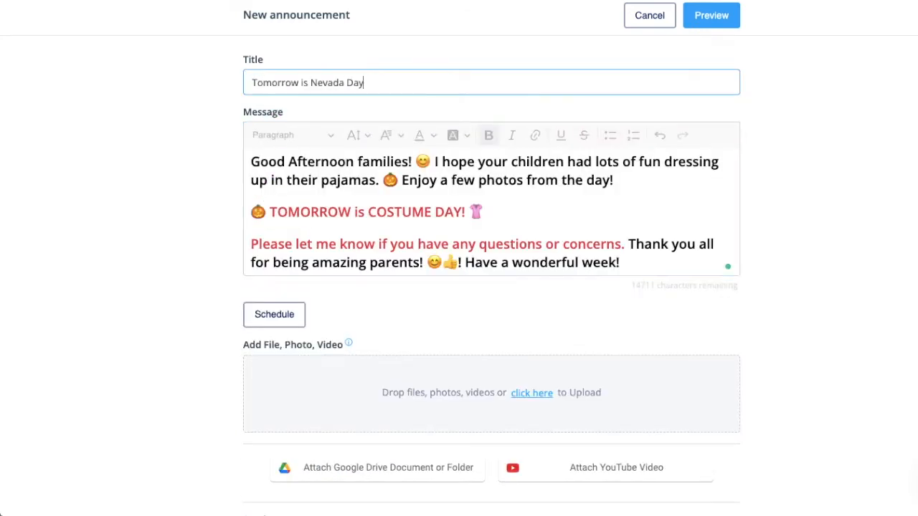
key("ctrl+super+space")
left_click(220, 157)
double_click(268, 190)
double_click(268, 189)
left_click(168, 120)
- In the message's opening paragraph, replace "pajamas" with "COSTUMES" and change "Enjoy" to "Please enjoy"
double_click(341, 183)
type("COSTUMES")
left_click(300, 180)
left_click(427, 180)
key("BackSpace")
type("Please e")
- Change the red "TOMORROW is COSTUME DAY!" line to read "TOMORROW is NO SCHOOL in celebration of Nevada Day!"
left_click(467, 213)
key("BackSpace")
key("BackSpace")
key("BackSpace")
key("BackSpace")
key("BackSpace")
key("BackSpace")
key("BackSpace")
key("BackSpace")
key("BackSpace")
key("BackSpace")
key("BackSpace")
key("BackSpace")
type("NO SCHOOL in celebration of Nevada Day!")
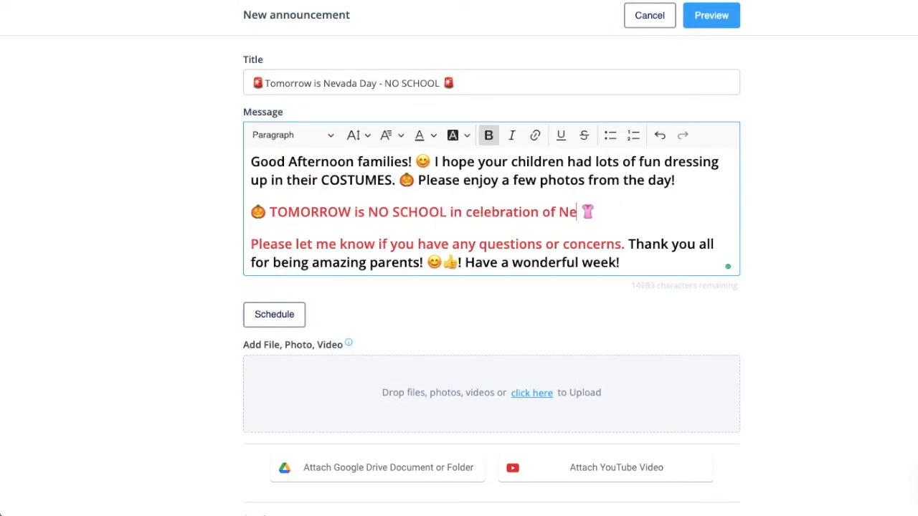
- Replace the emojis around the Nevada Day line with red sirens and change "week" to "weekend" in the closing sentence
key("Delete")
key("Delete")
left_click(257, 217)
key("BackSpace")
key("ctrl+super+space")
left_click(215, 155)
double_click(399, 159)
left_click(168, 120)
key("ctrl+super+space")
double_click(400, 159)
type("end")
- Schedule the Nevada Day announcement for 10/28/2021 at 04:00 PM
left_click(274, 314)
left_click(280, 332)
scroll(280, 334, "down", 2)
left_click(522, 263)
left_click(520, 303)
left_click(519, 302)
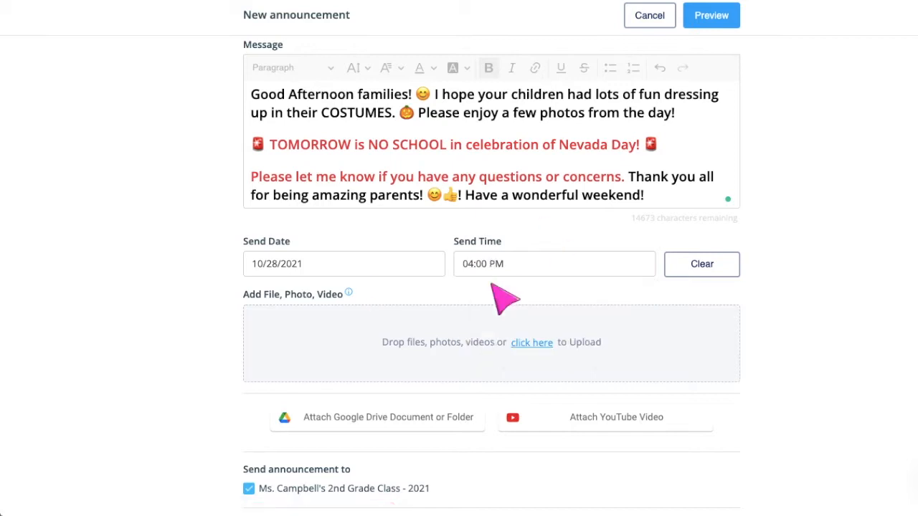
scroll(495, 281, "up", 2)
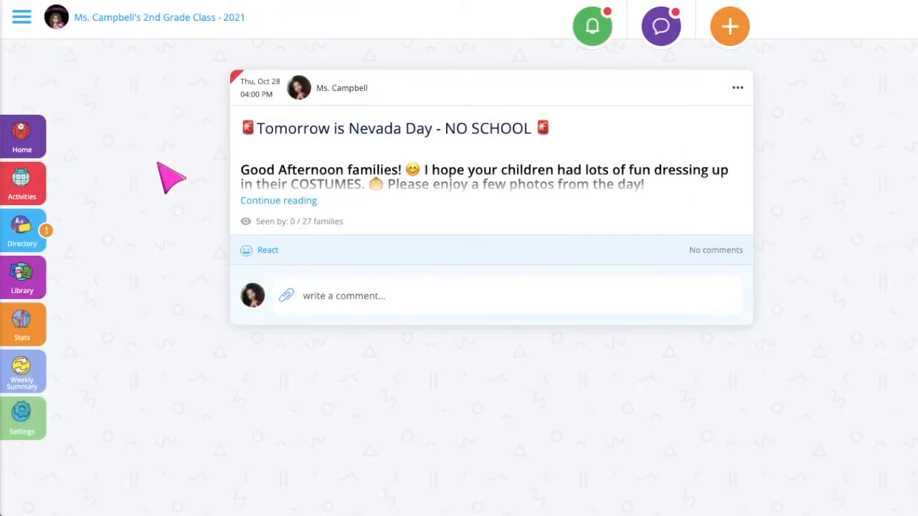
- Return to the home feed and look through the week's scheduled announcements
left_click(32, 129)
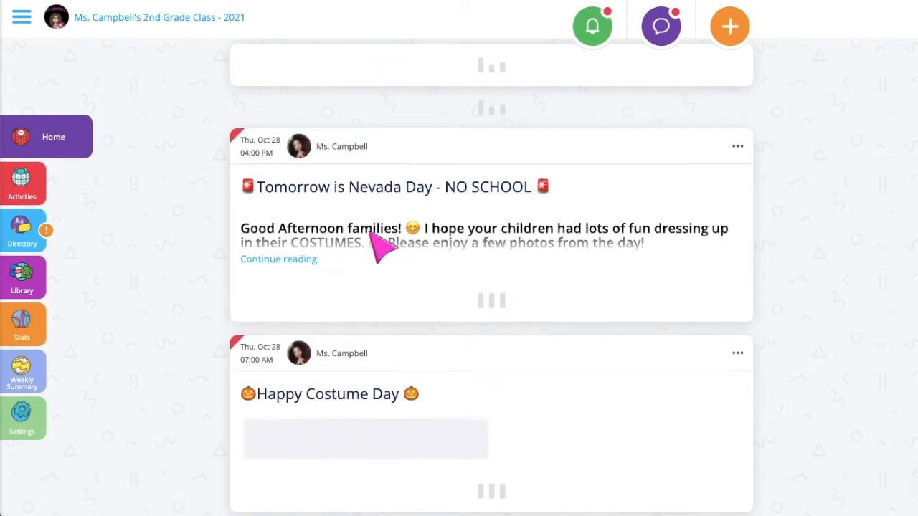
scroll(380, 244, "down", 5)
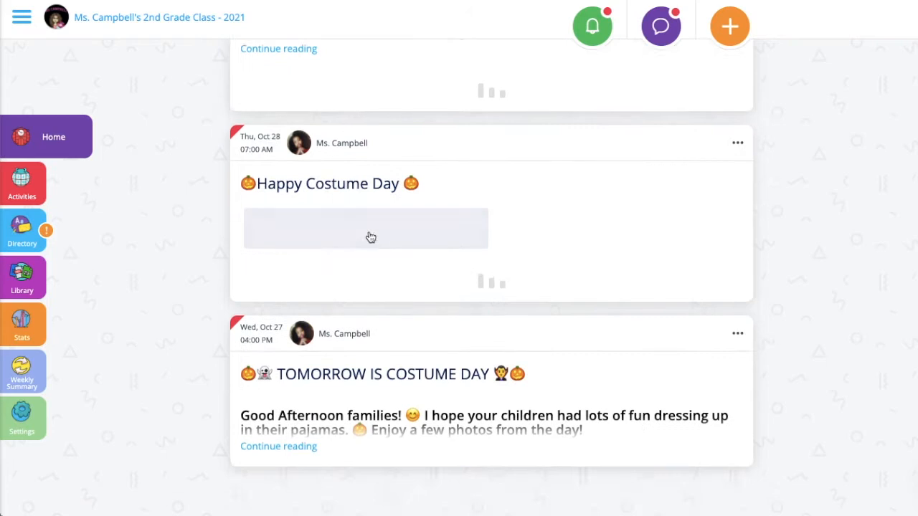
scroll(370, 233, "down", 5)
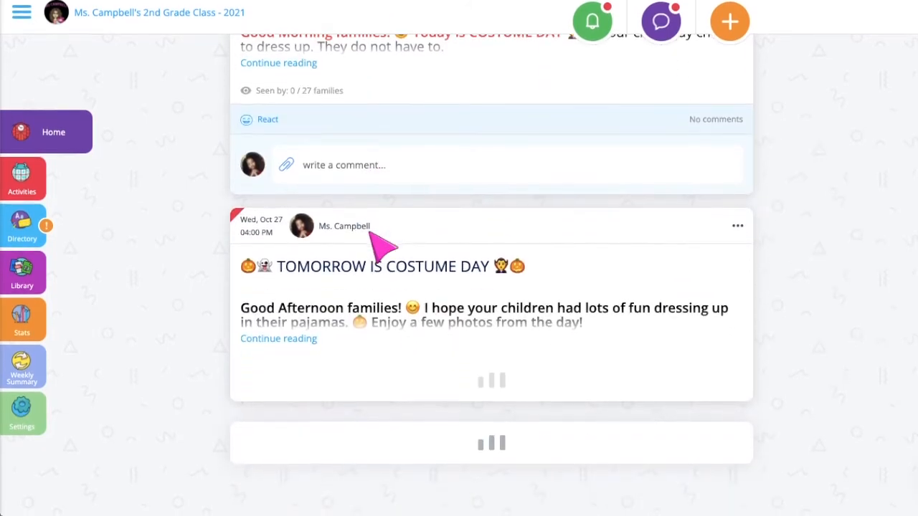
scroll(380, 246, "down", 5)
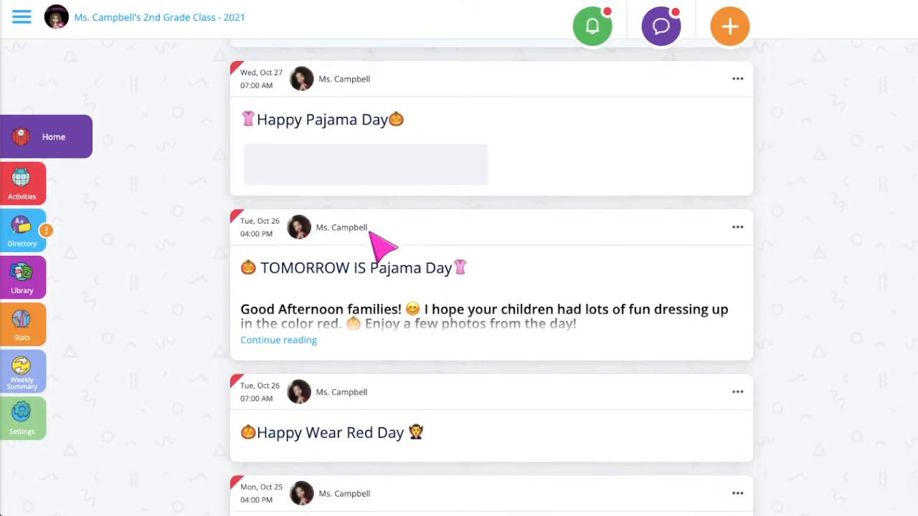
- Review the scheduled TOMORROW IS COSTUME DAY announcement in the feed, checking its send date, title and photo sentence
scroll(370, 232, "up", 5)
left_click_drag(243, 84, 278, 97)
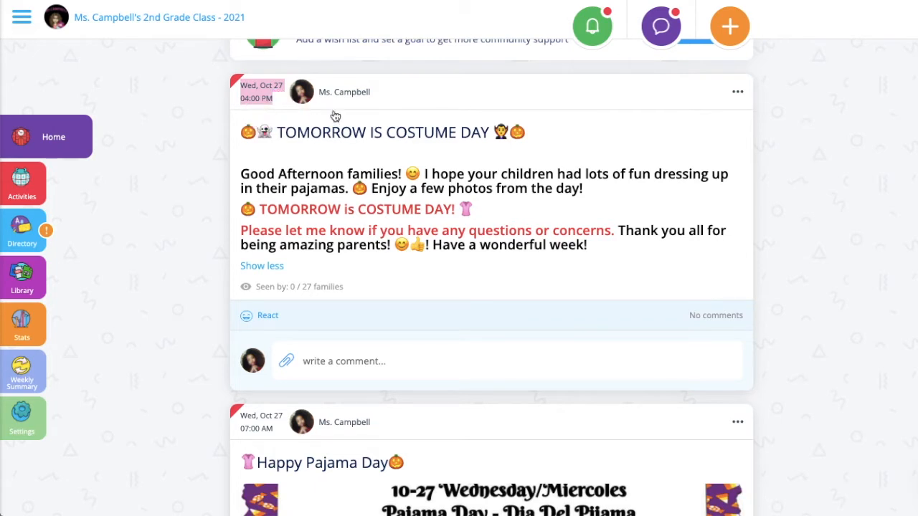
left_click_drag(280, 133, 511, 133)
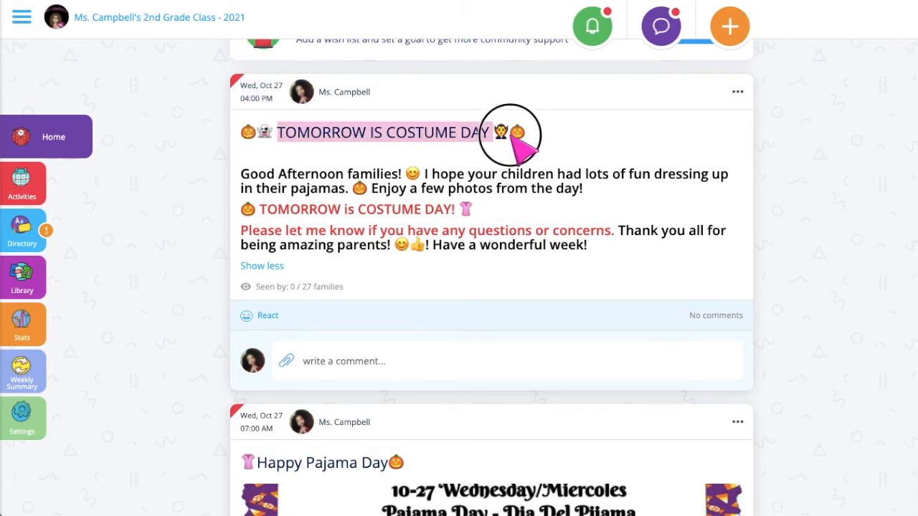
mouse_move(372, 188)
left_mouse_down()
mouse_move(584, 190)
mouse_move(433, 205)
mouse_move(374, 189)
left_mouse_up()
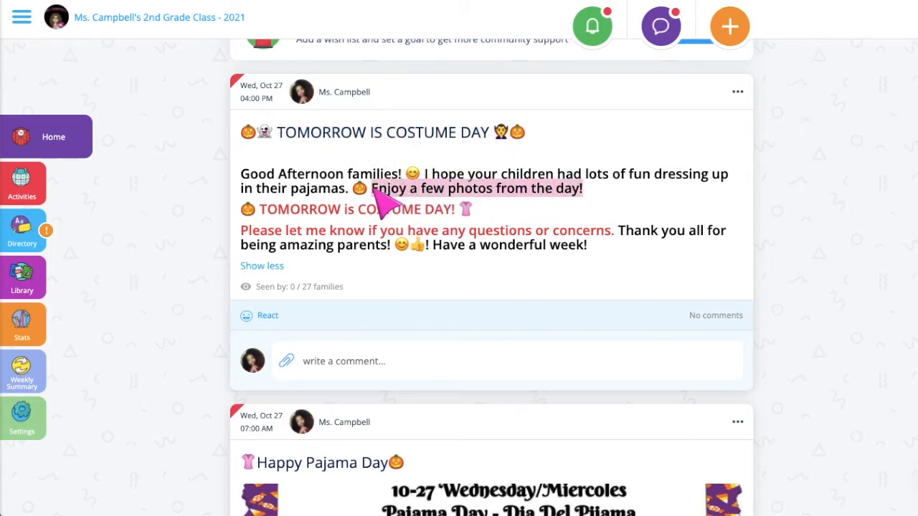
- Open the Costume Day announcement for editing and examine its options for attaching files, photos, videos and Google Drive items
left_click(738, 93)
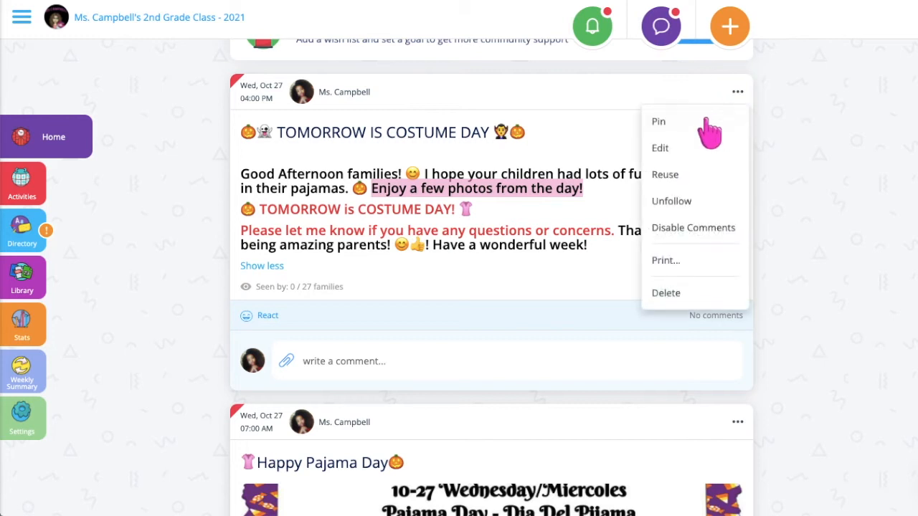
left_click(660, 148)
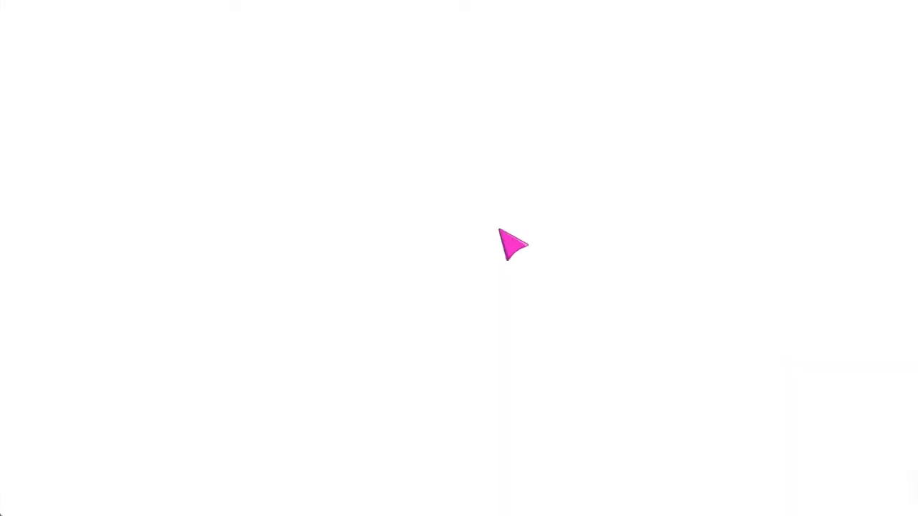
scroll(312, 319, "down", 1)
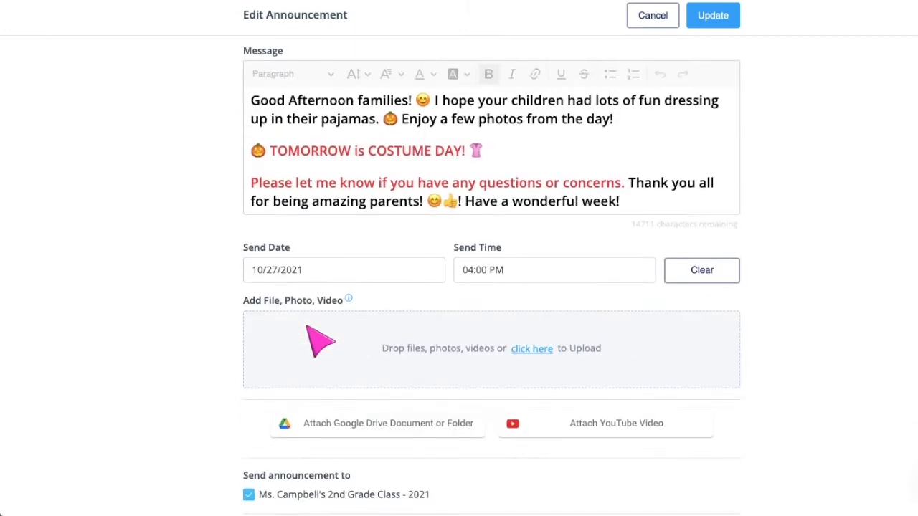
left_click_drag(396, 361, 644, 355)
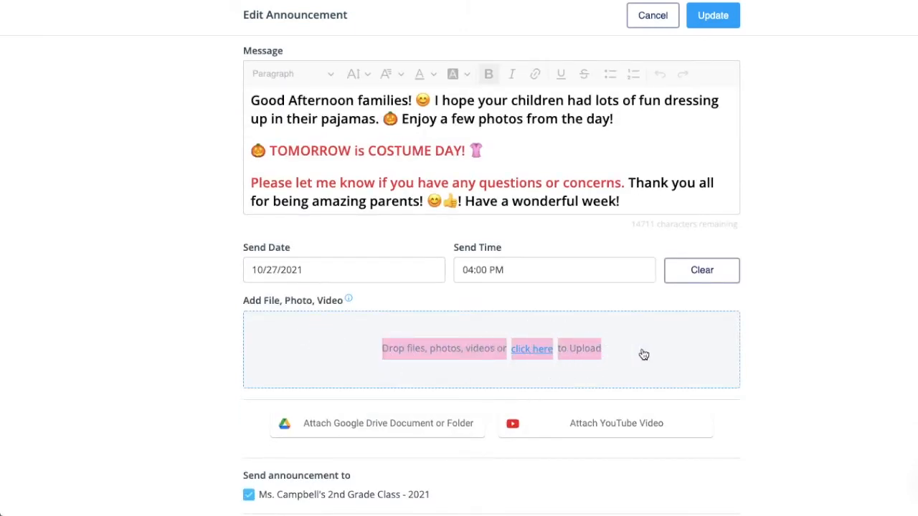
left_click(670, 308)
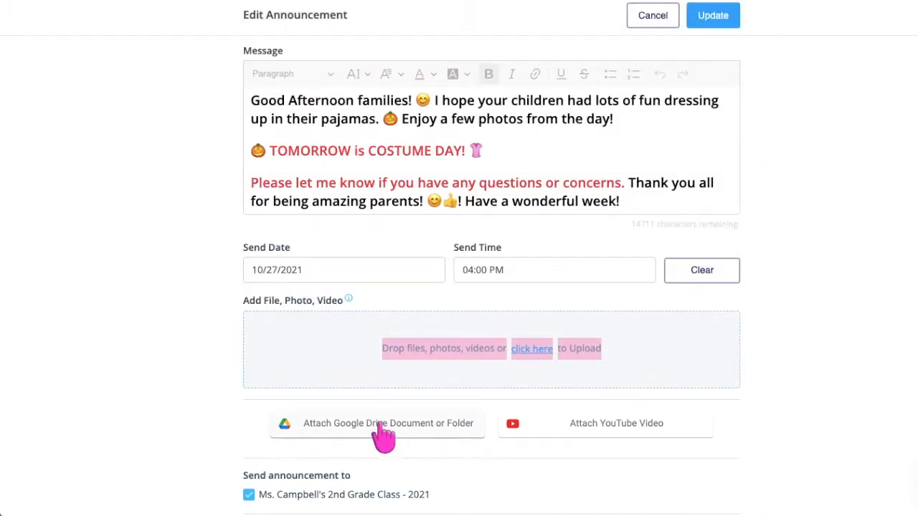
- Update the Costume Day announcement without changes and check its scheduled send time on the post
scroll(566, 354, "up", 2)
left_click(710, 22)
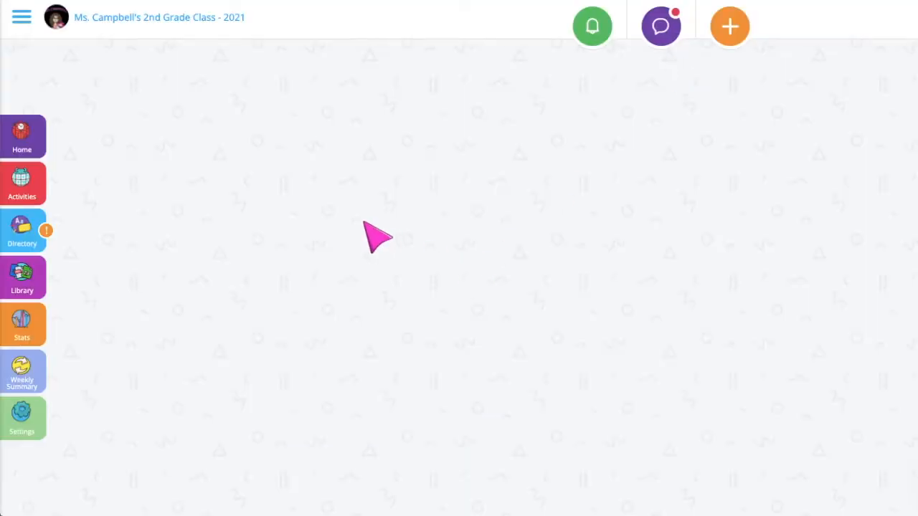
left_click_drag(242, 97, 278, 99)
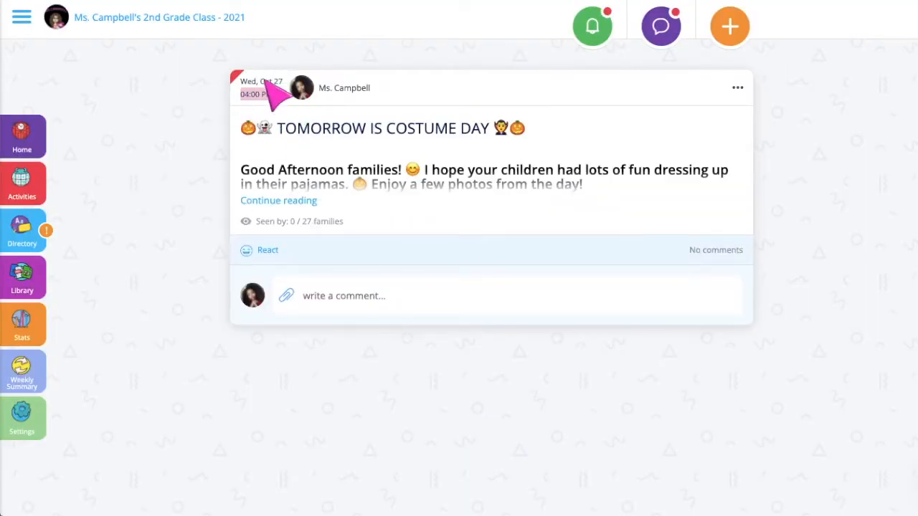